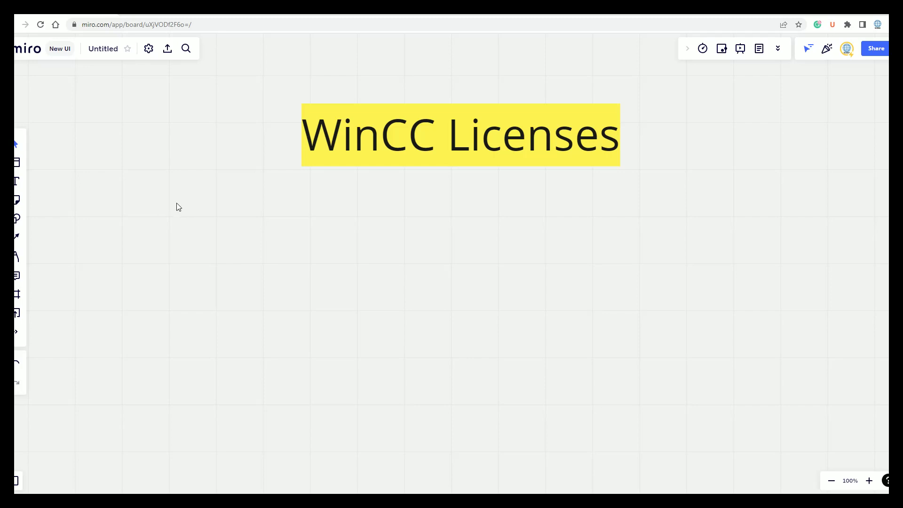
Step: Create text labels 'RT' on the left and 'RC' on the right below the title
left_click(16, 182)
left_click(203, 219)
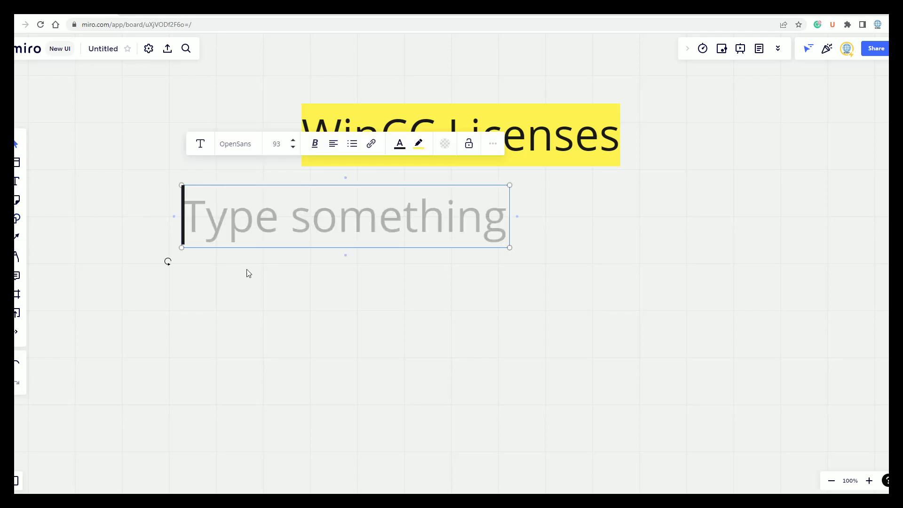
type("RT")
left_click(369, 257)
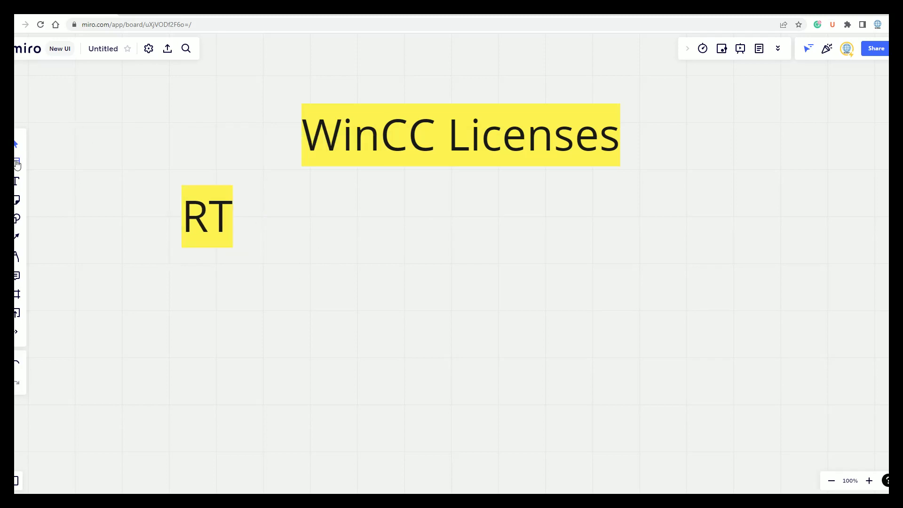
left_click(16, 181)
left_click(642, 206)
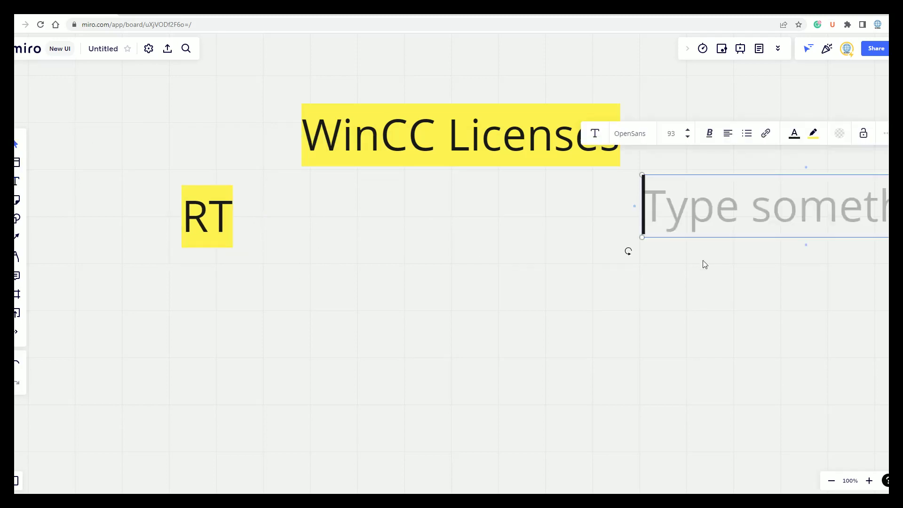
type("RC")
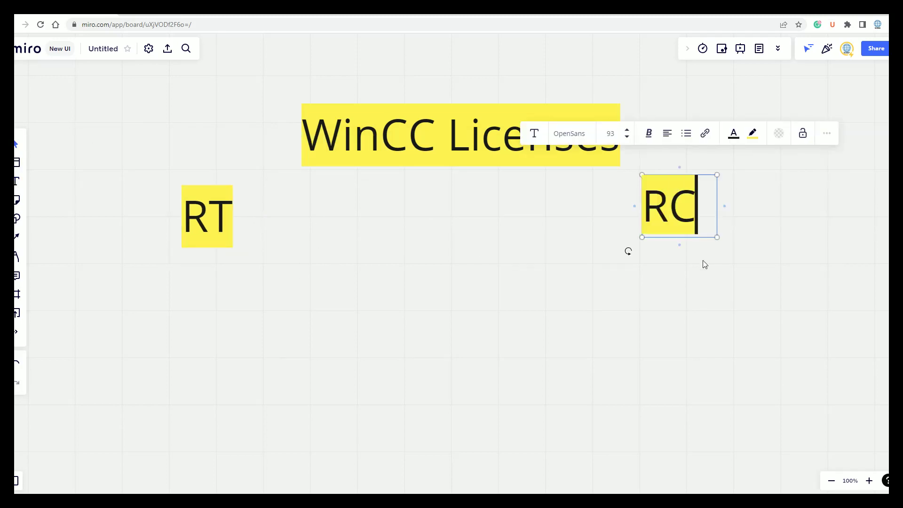
left_click(748, 323)
Step: Drag RT and RC so they sit level, RT on the left and RC on the right
left_click_drag(667, 208, 677, 230)
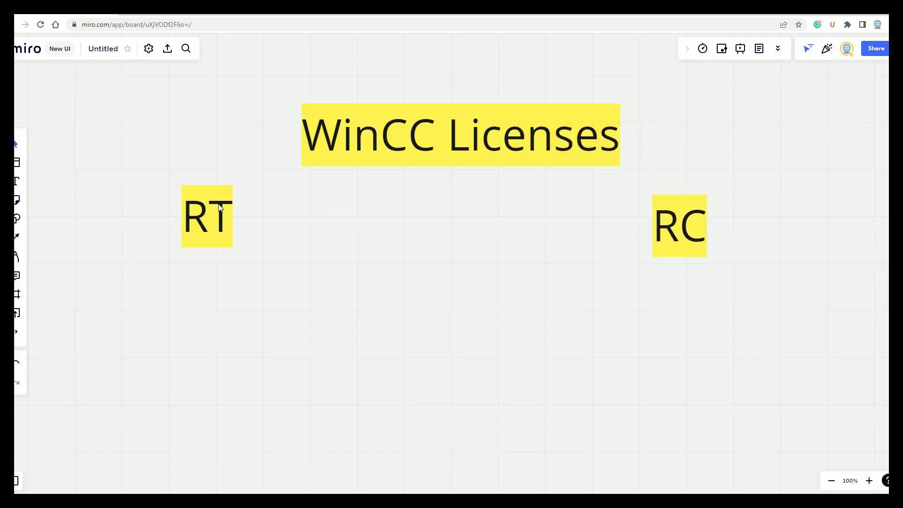
left_click_drag(208, 207, 218, 219)
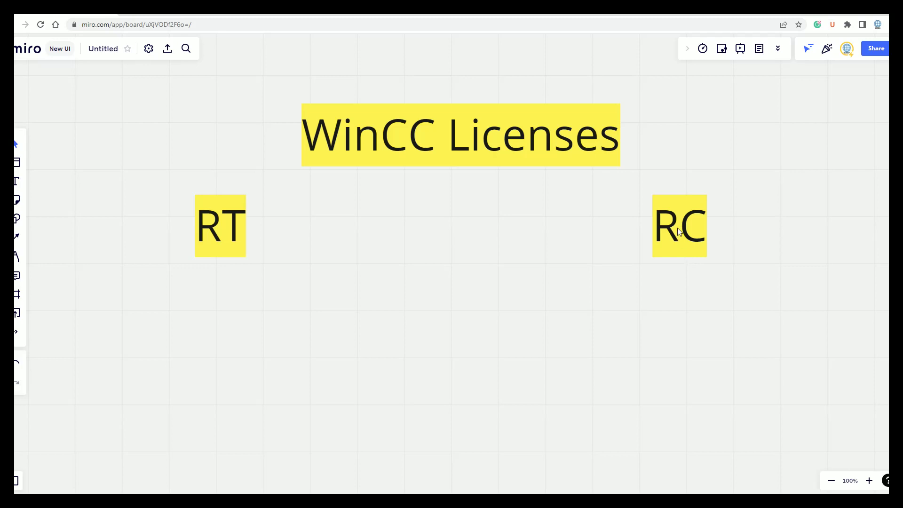
left_click_drag(678, 228, 708, 229)
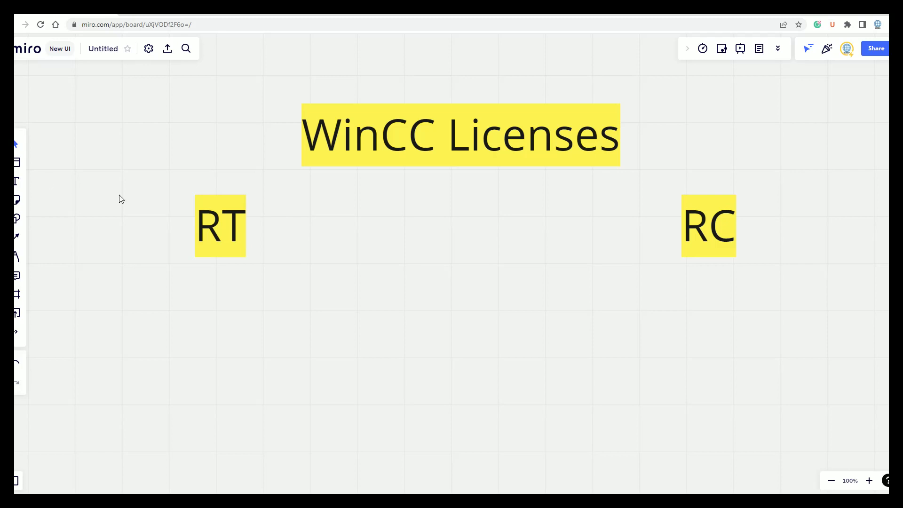
Step: Add a 'Runtime' text below RT, remove its yellow highlight and shrink it
left_click(17, 181)
left_click(223, 292)
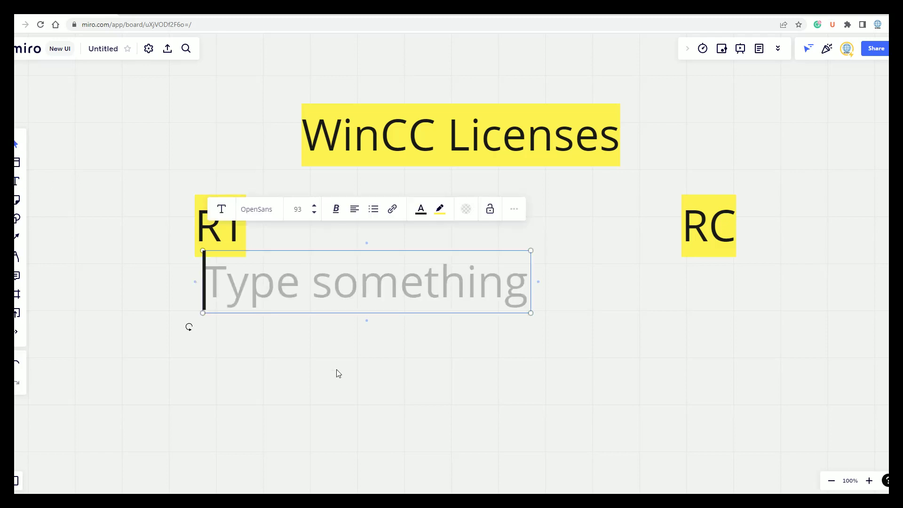
type("Runtime")
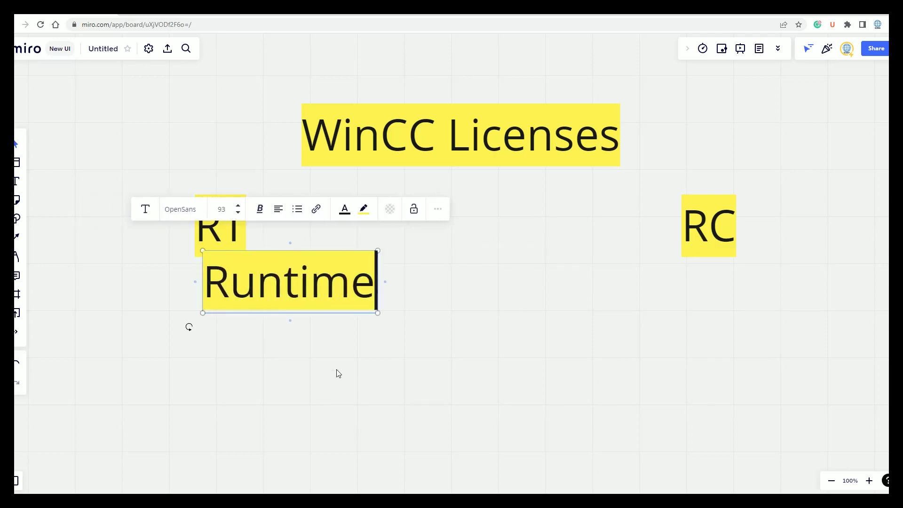
left_click(428, 327)
left_click(288, 285)
left_click(365, 213)
left_click(338, 248)
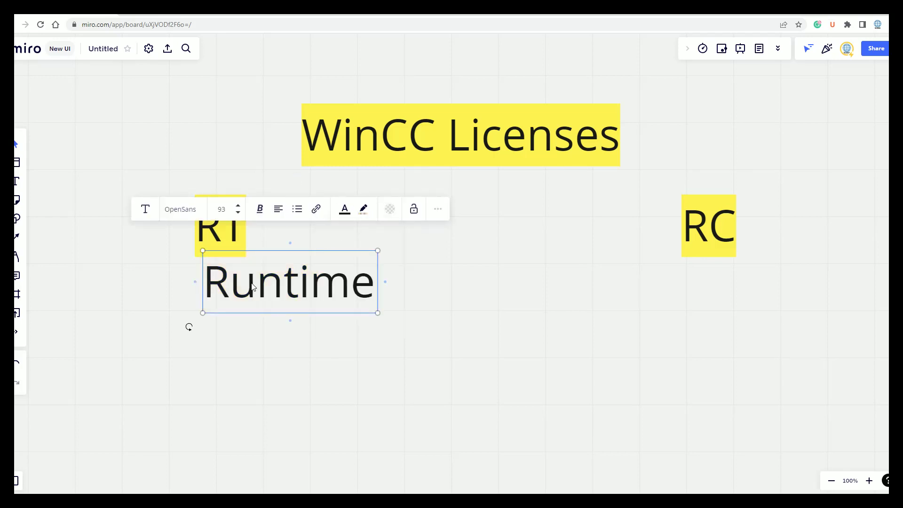
left_click_drag(203, 251, 270, 274)
Step: Place a Runtime copy under RC and extend it to 'Runtime + configuration'
left_click_drag(309, 297, 730, 295)
double_click(767, 294)
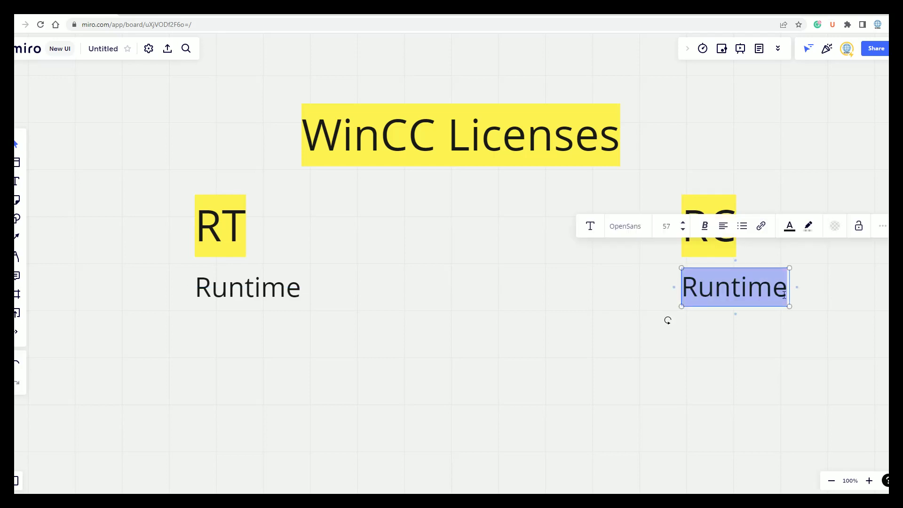
left_click(785, 294)
type("+ c")
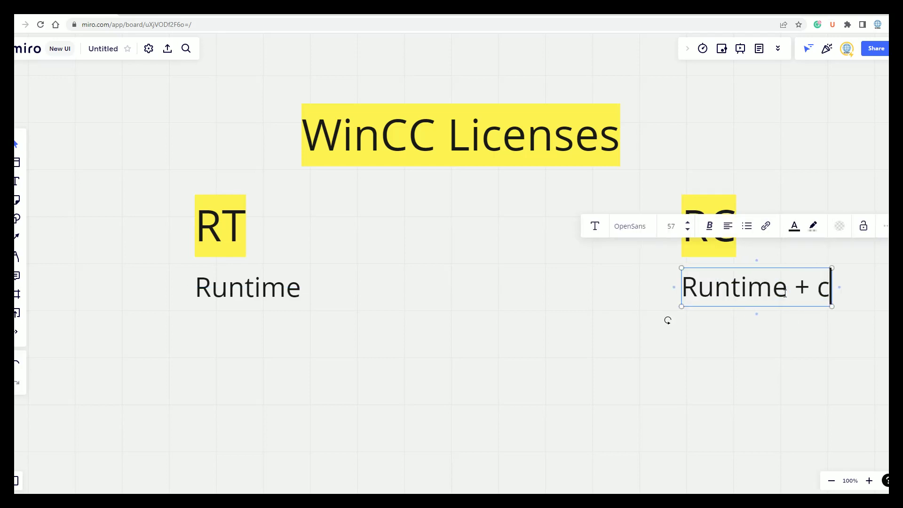
type("onfiguration")
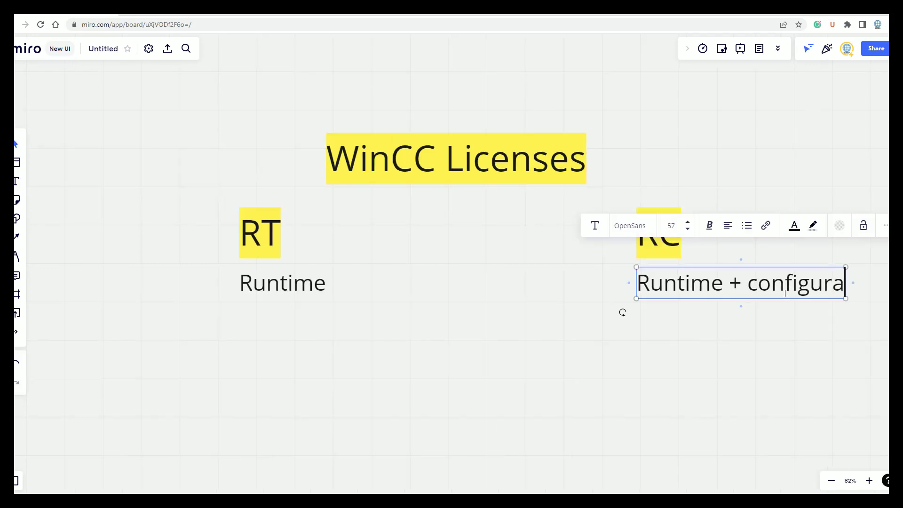
left_click(772, 343)
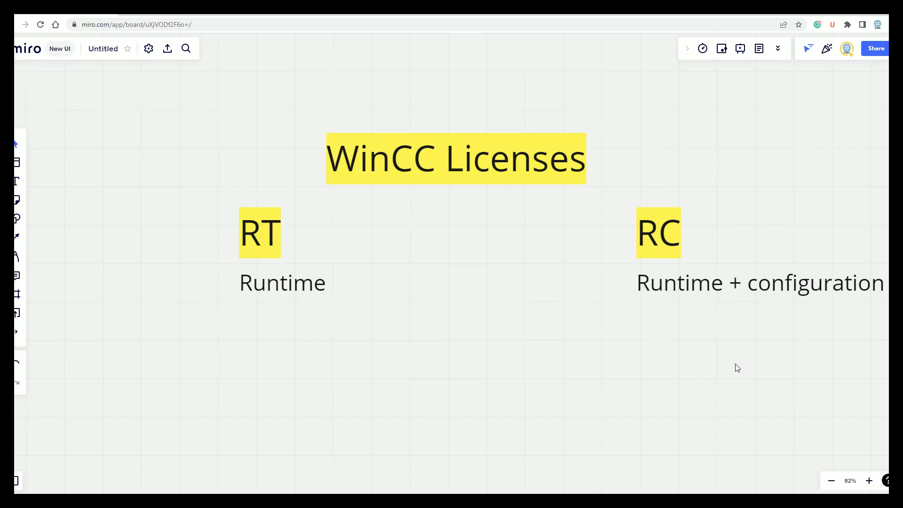
Step: Duplicate Runtime below itself and rewrite it as '8192 tags = 8 000 EUR'
left_click(292, 281)
left_click_drag(292, 281, 272, 324)
double_click(271, 324)
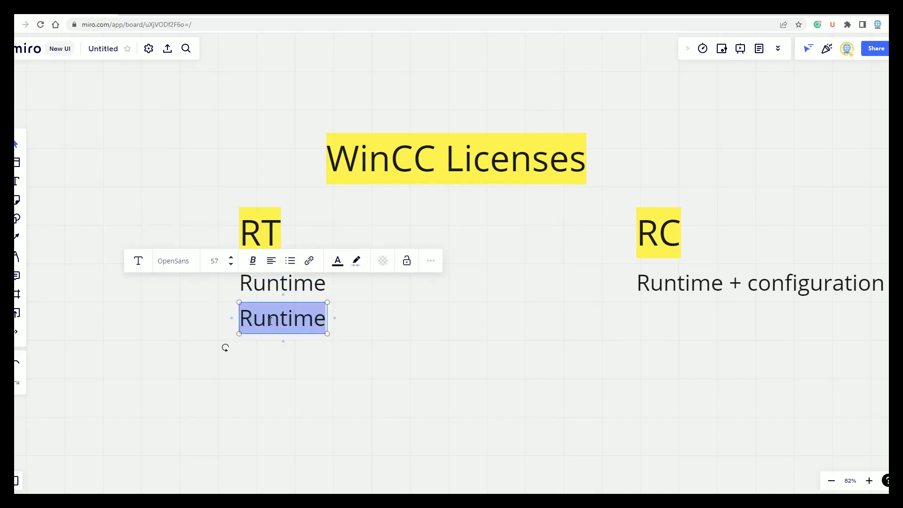
type("8000")
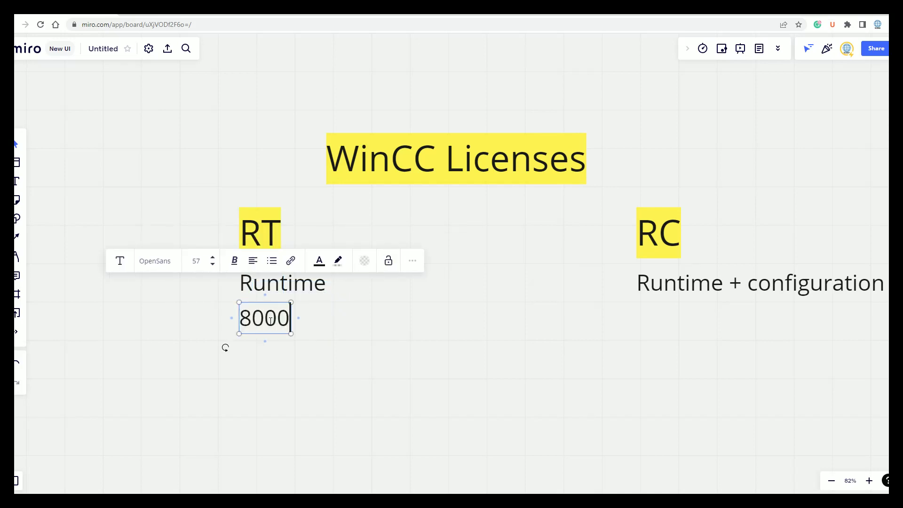
key("BackSpace")
key("BackSpace")
key("BackSpace")
type("192 tags ")
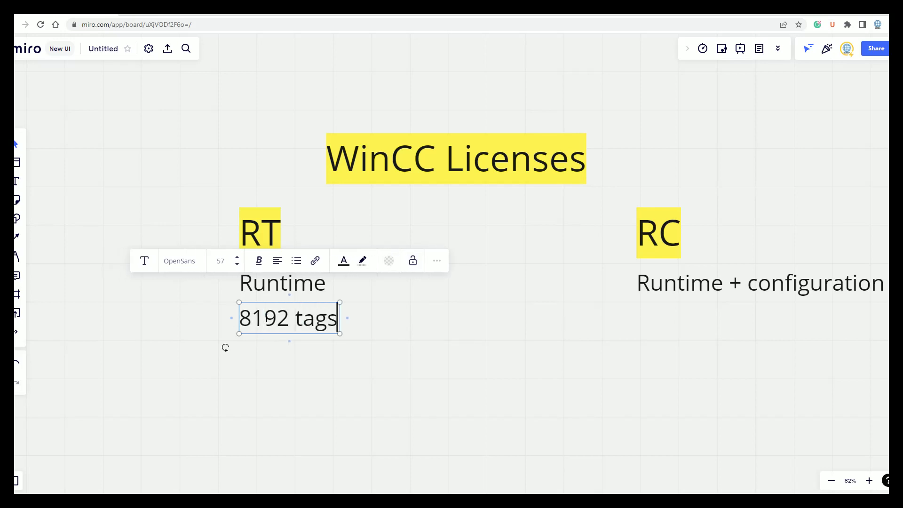
type("= 8")
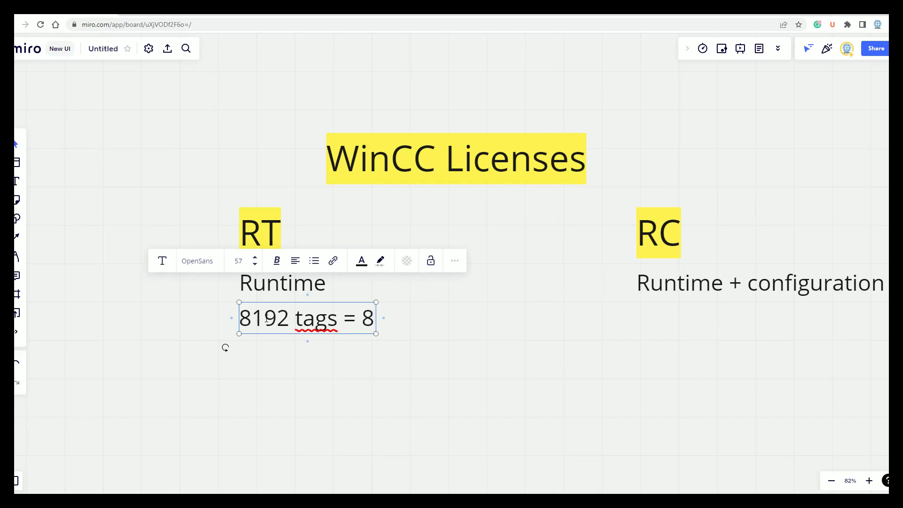
type(" 000 EUR")
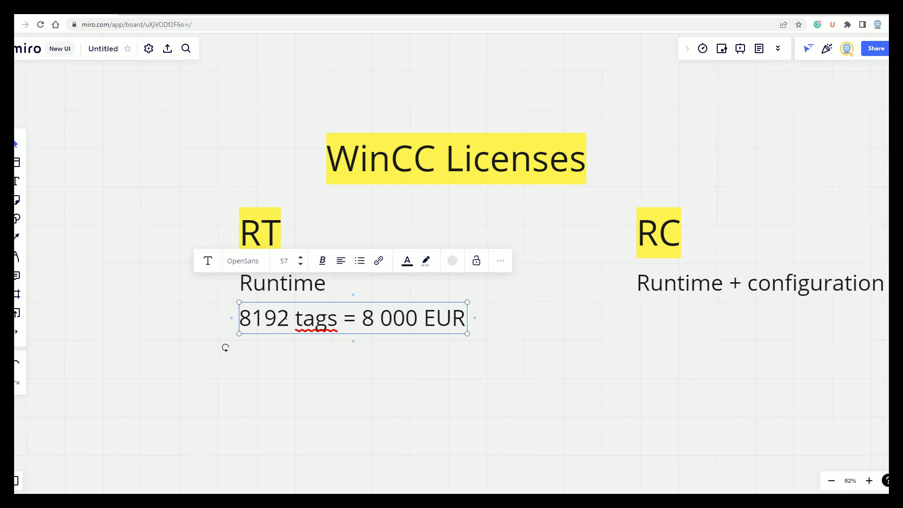
left_click(453, 380)
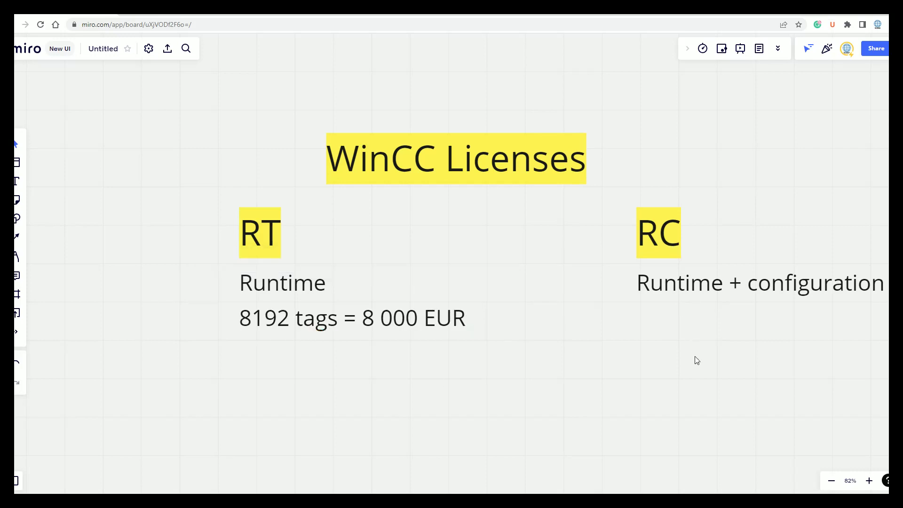
Step: Copy the price line under RC and change it to '8192 tags = 10 000 EUR'
left_click(341, 326)
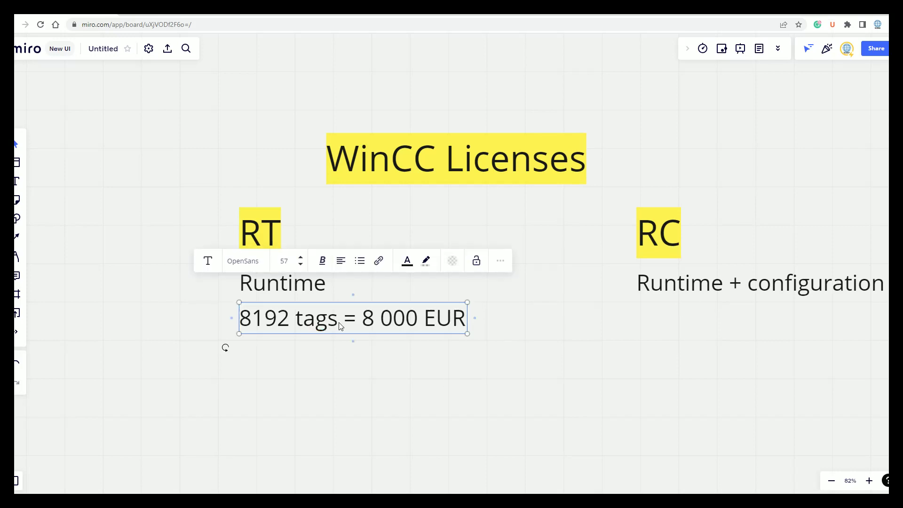
left_click_drag(340, 326, 735, 328)
double_click(819, 322)
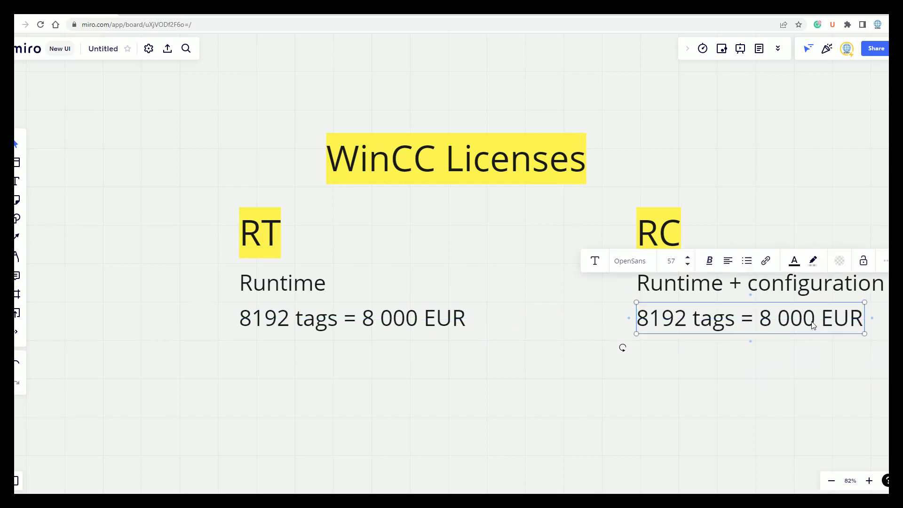
double_click(766, 320)
type("10")
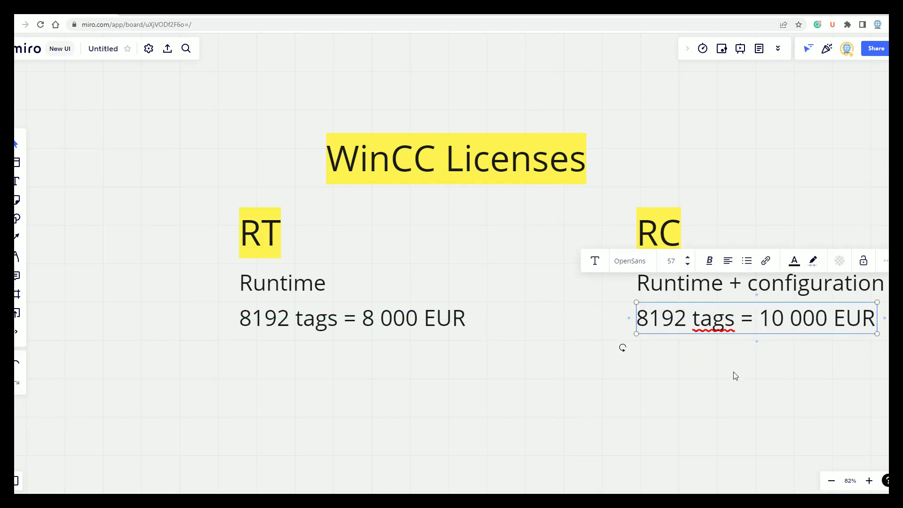
left_click(734, 381)
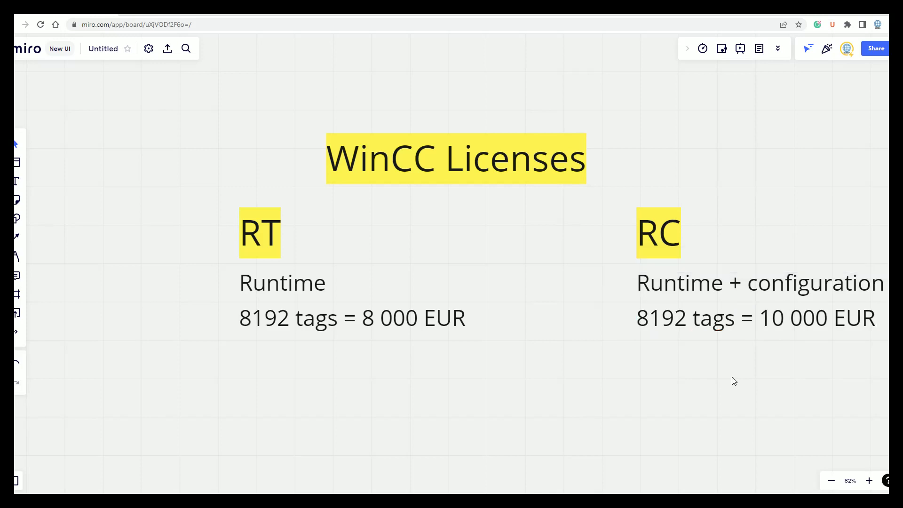
Step: Select the title, headings, descriptions and price lines, nudge them left, and scale them down together
left_click_drag(197, 112, 819, 342)
left_click_drag(653, 243, 605, 245)
left_click(540, 374)
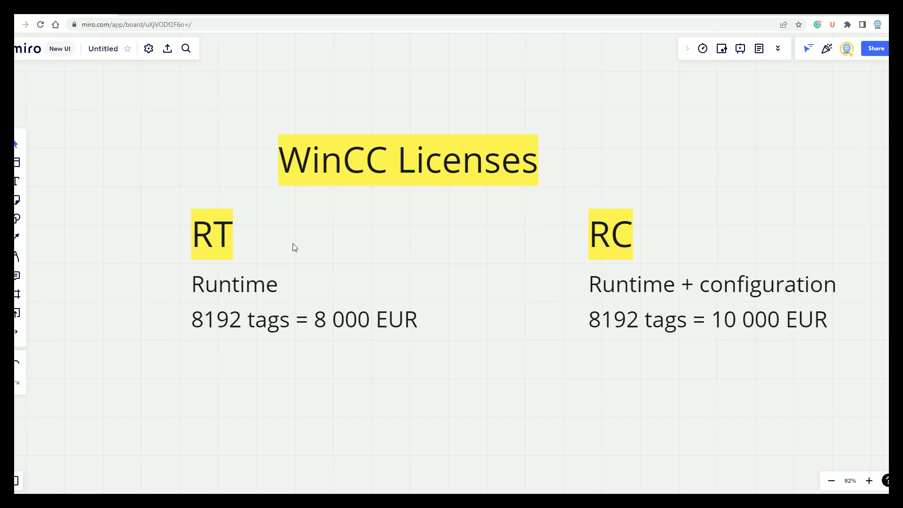
left_click_drag(161, 137, 865, 393)
left_click_drag(842, 336, 778, 312)
left_click(380, 403)
scroll(437, 379, "down", 2)
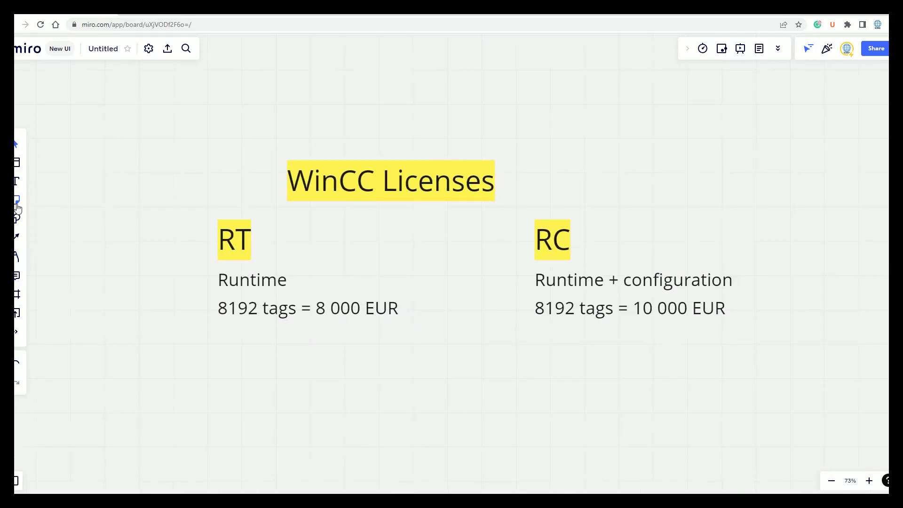
Step: Draw a rectangle at the lower left labelled 'engineering'
left_click(16, 224)
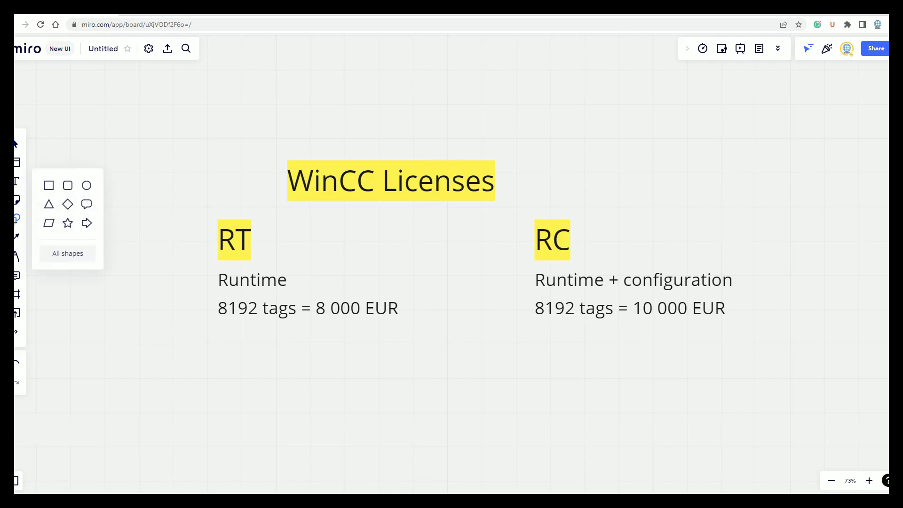
left_click(50, 191)
left_click_drag(163, 402, 204, 450)
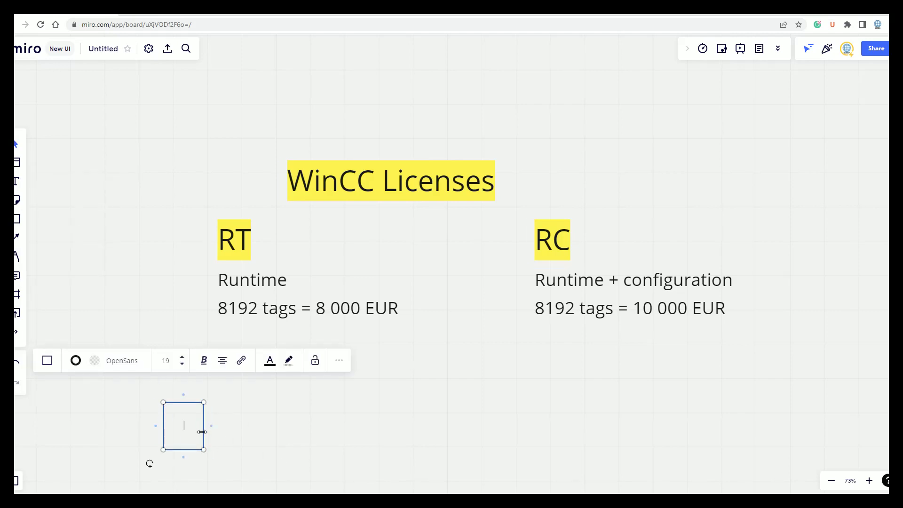
type("engineering")
left_click(261, 431)
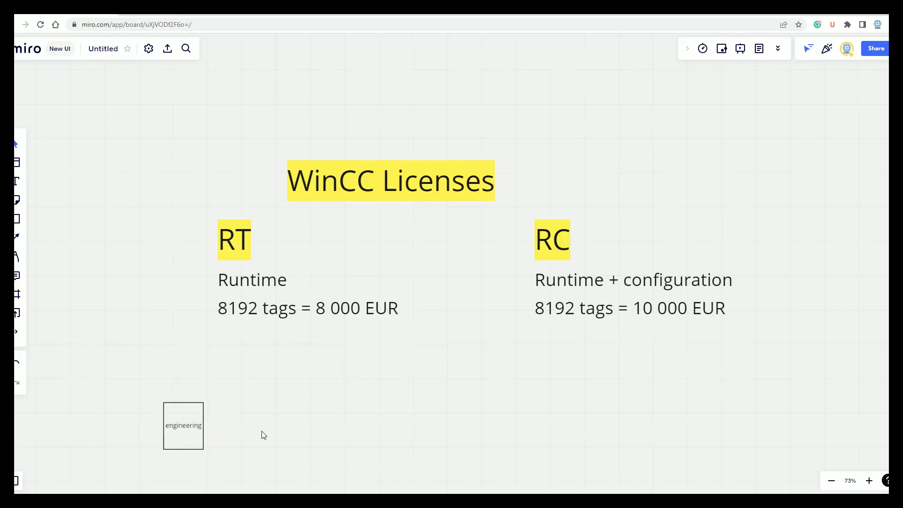
Step: Draw a 'SERVER' box beside engineering, add a second SERVER below it, and make a spare copy
left_click(18, 223)
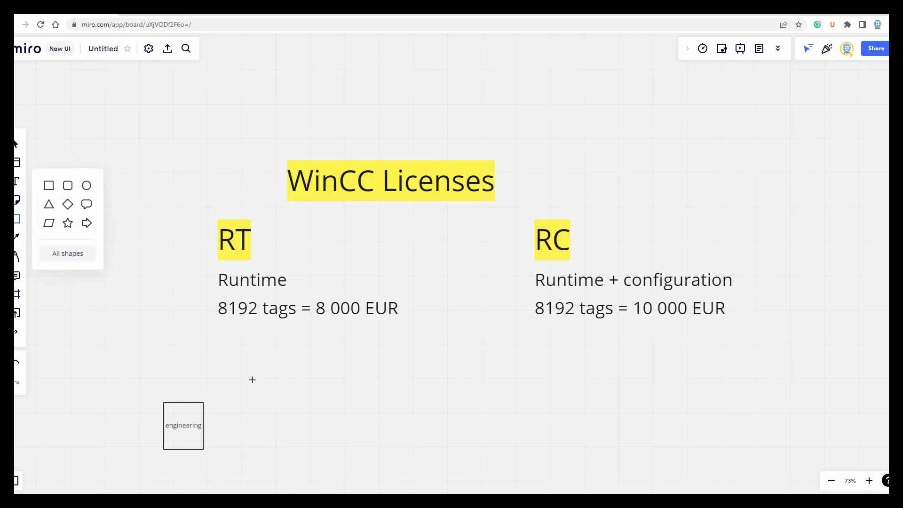
left_click_drag(248, 358, 288, 405)
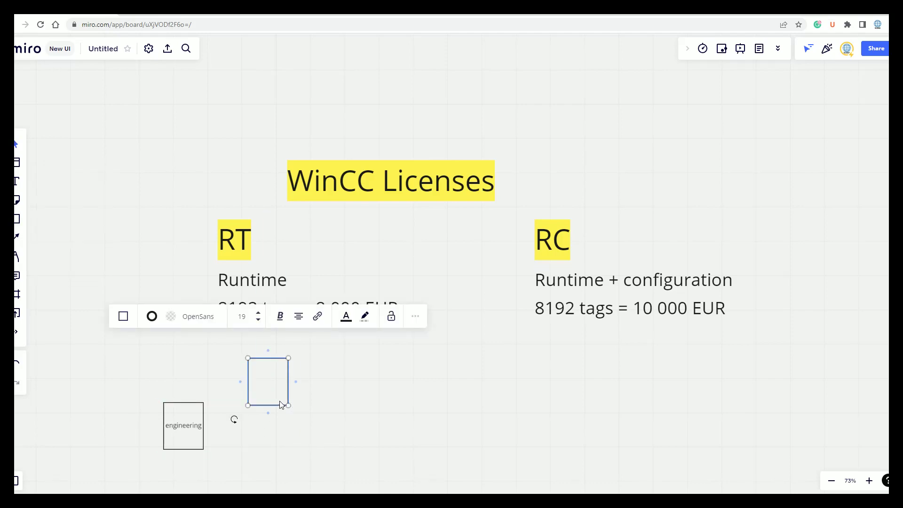
type("SERVER")
left_click(358, 377)
left_click(274, 386)
left_click_drag(273, 386, 270, 436)
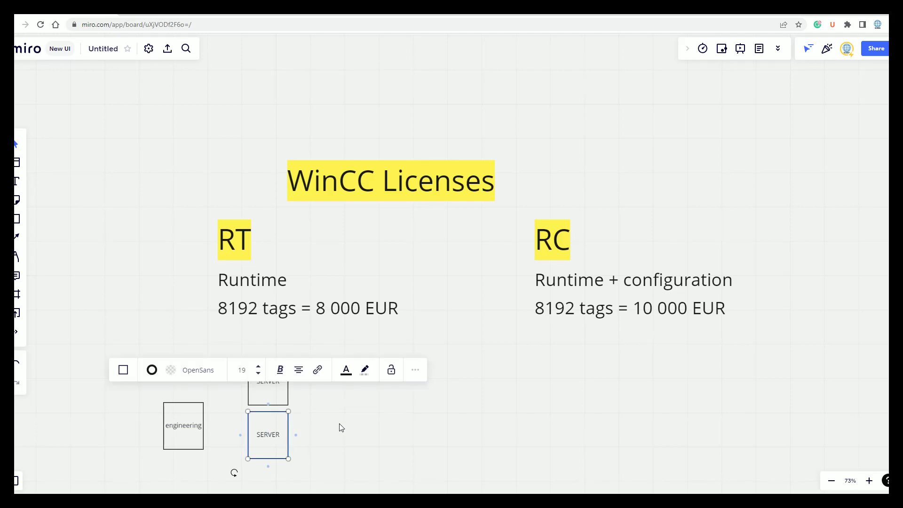
key("ctrl+v")
left_click_drag(339, 423, 313, 356)
Step: Relabel the spare copy 'CLIENT' and duplicate it into a column of three CLIENT boxes
double_click(313, 353)
type("CLIENT")
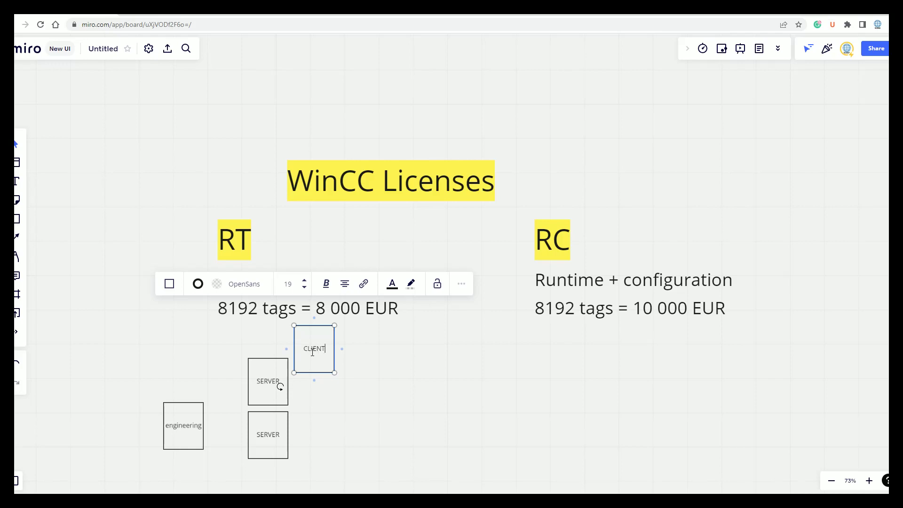
left_click(403, 381)
left_click(311, 353)
left_click_drag(311, 353, 312, 397)
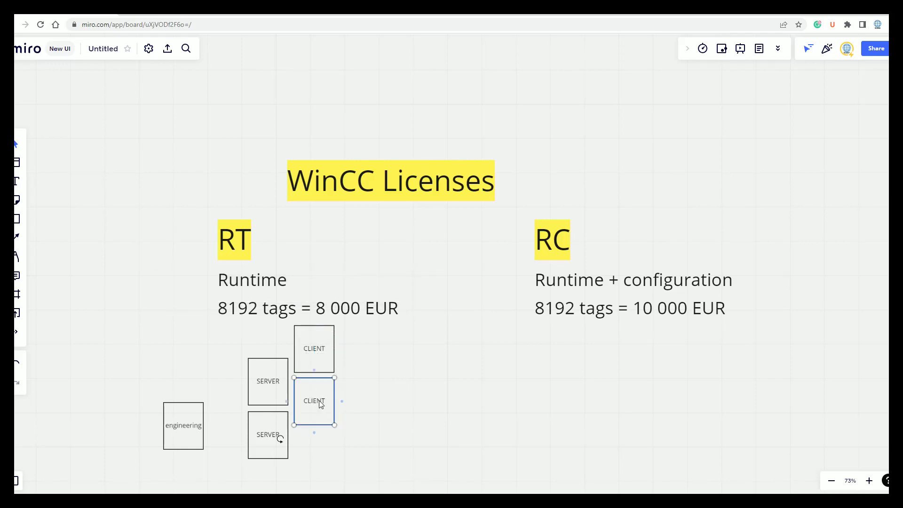
key("ctrl+d")
left_click_drag(347, 426, 317, 456)
left_click(202, 335)
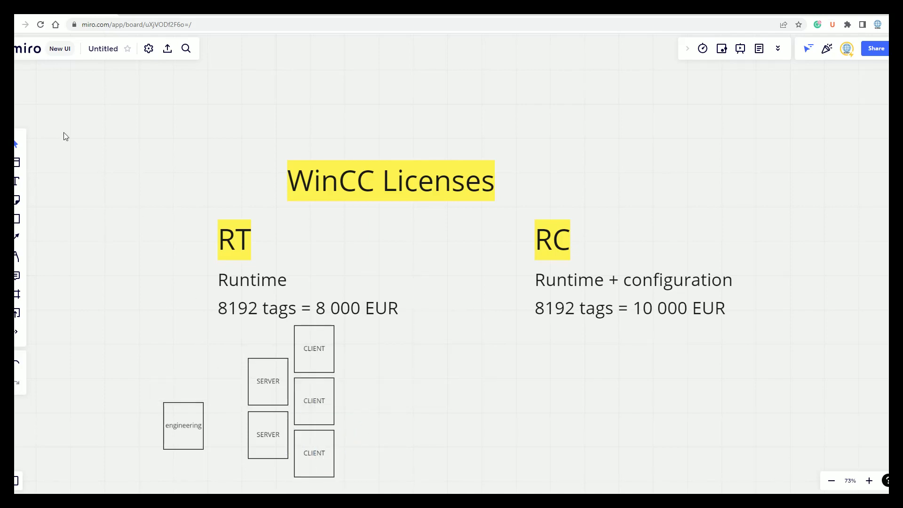
Step: Connect the two SERVER boxes with arrows in both directions, raising the upper SERVER
left_click(18, 241)
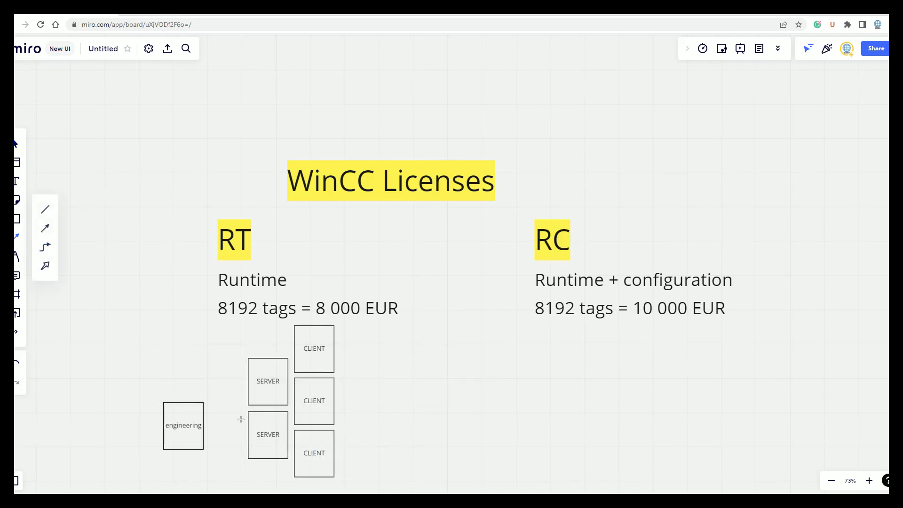
left_click_drag(240, 425, 255, 392)
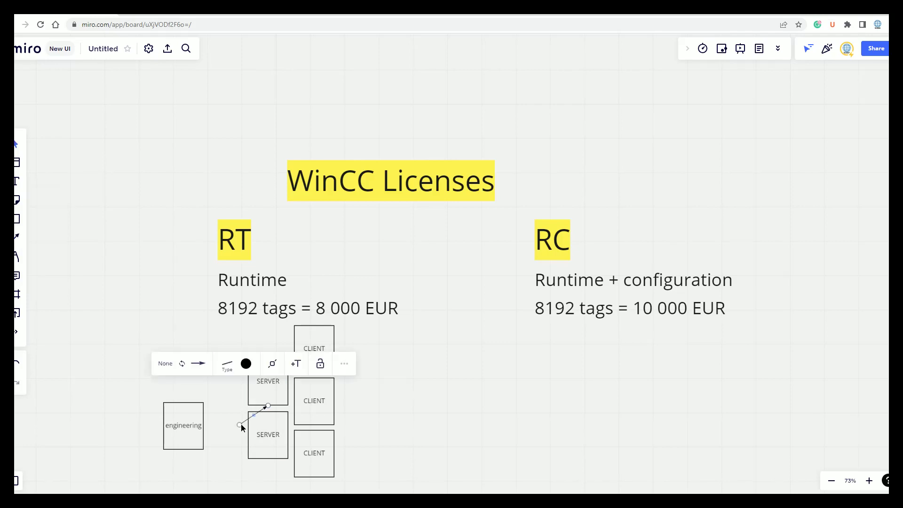
mouse_move(240, 425)
left_mouse_down()
mouse_move(269, 414)
mouse_move(270, 449)
left_mouse_up()
left_click_drag(272, 369, 273, 350)
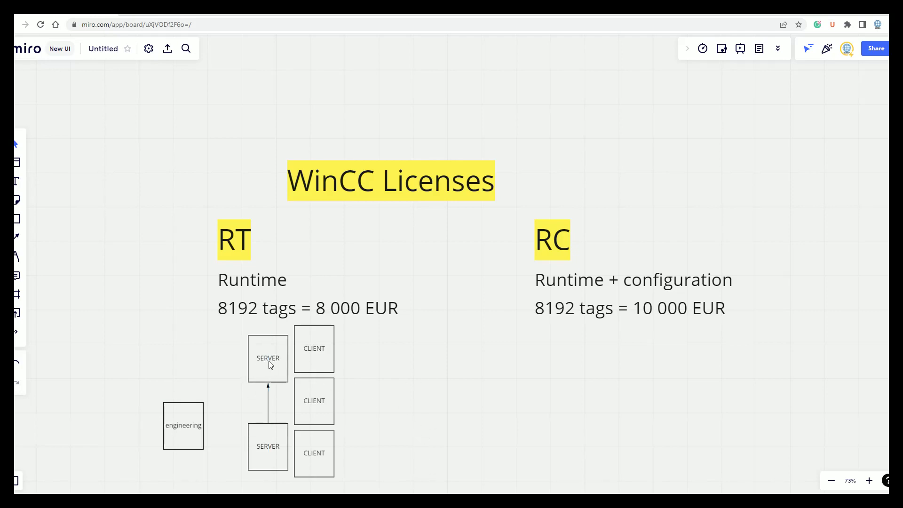
left_click(16, 237)
left_click_drag(262, 383, 257, 436)
left_click(484, 418)
Step: Connect the top CLIENT to the upper SERVER and shift the CLIENT column right
left_click(17, 237)
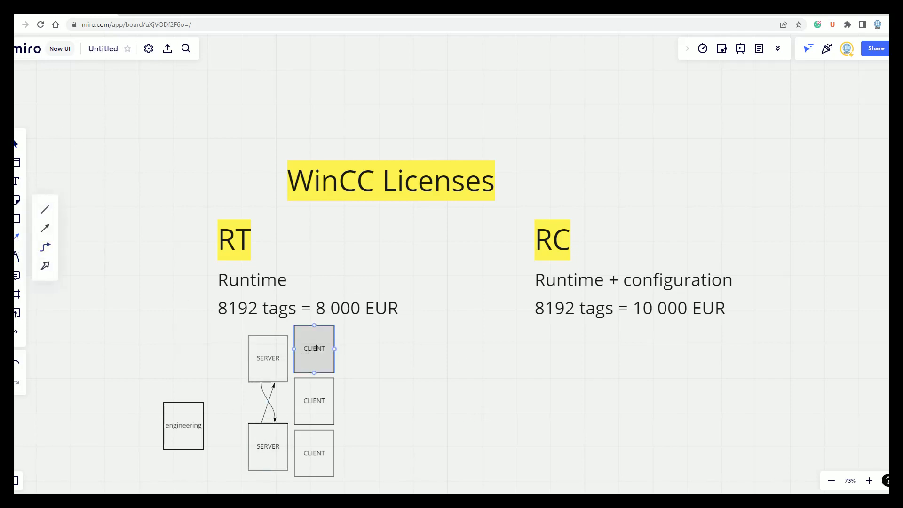
left_click_drag(306, 347, 269, 360)
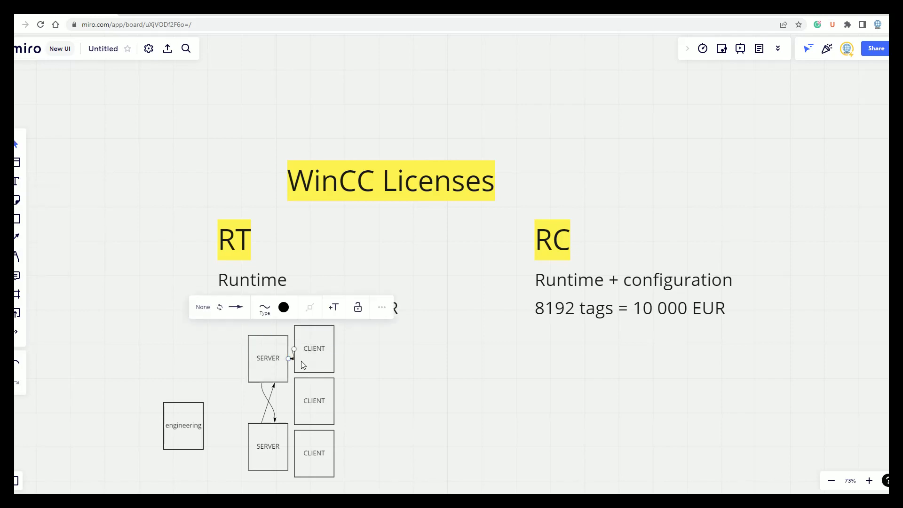
left_click(342, 368)
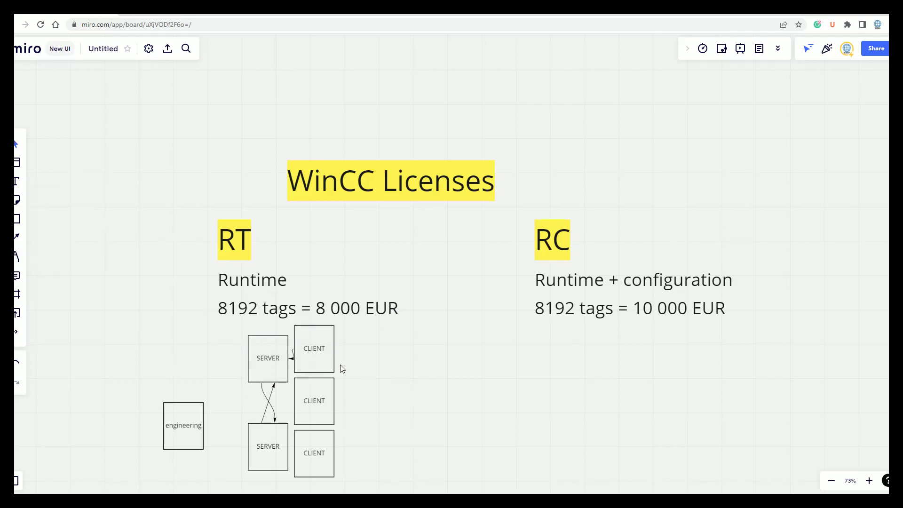
left_click(316, 417)
left_click(312, 356)
left_click(312, 411, "shift")
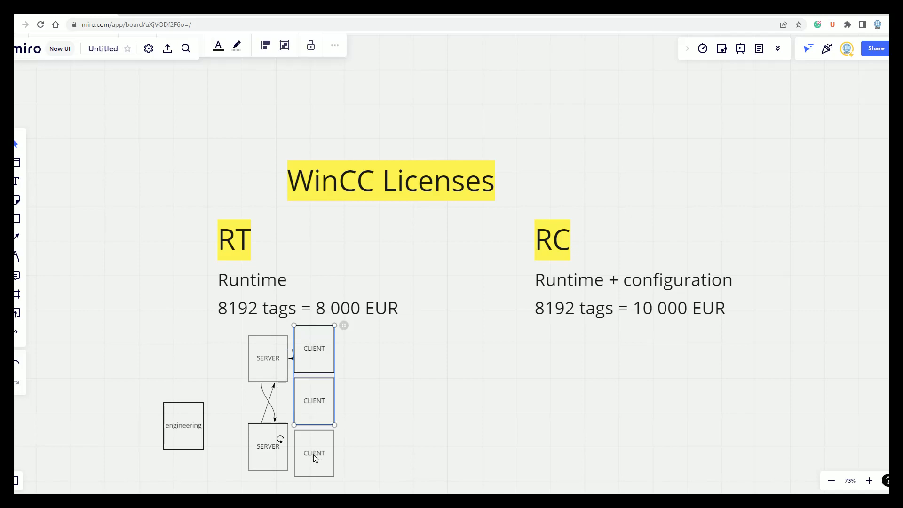
left_click_drag(319, 382, 360, 382)
left_click(473, 377)
Step: Connect the top CLIENT to the lower SERVER, and the middle and lower CLIENTs to both SERVERs
left_click(17, 237)
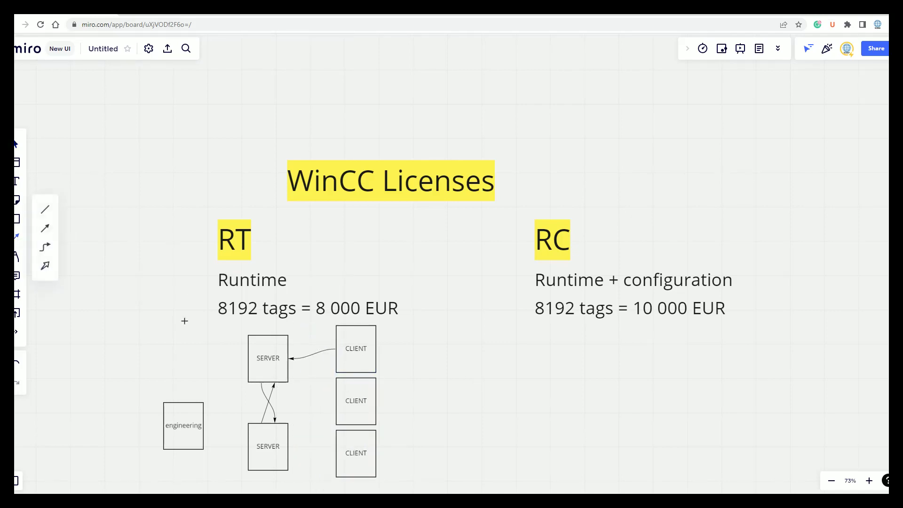
left_click_drag(337, 357, 281, 428)
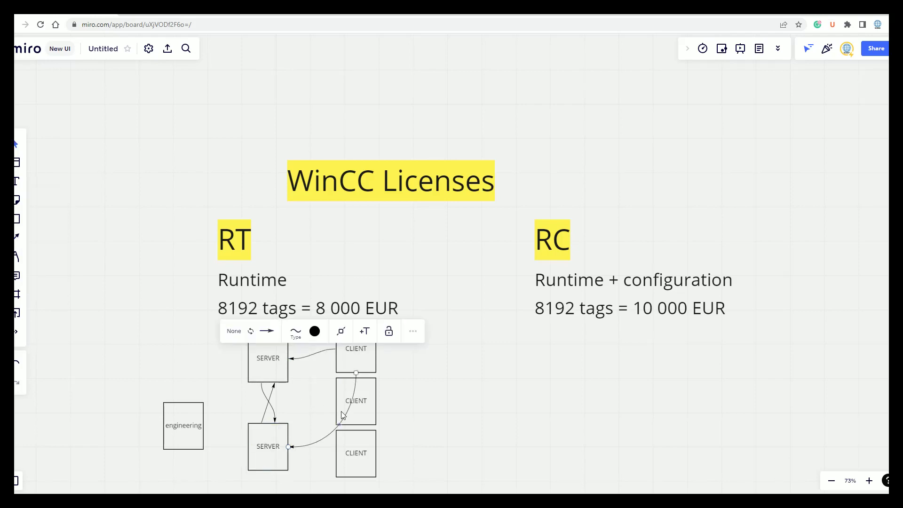
key("l")
left_click_drag(335, 391, 289, 359)
left_click(17, 236)
left_click_drag(336, 401, 268, 450)
left_click(17, 237)
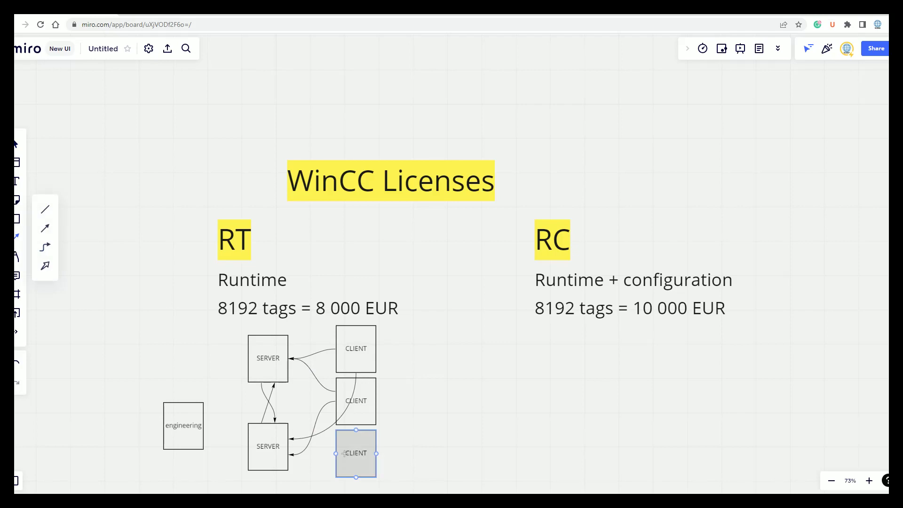
left_click_drag(335, 446, 292, 376)
key("l")
left_click_drag(336, 453, 297, 465)
left_click(492, 436)
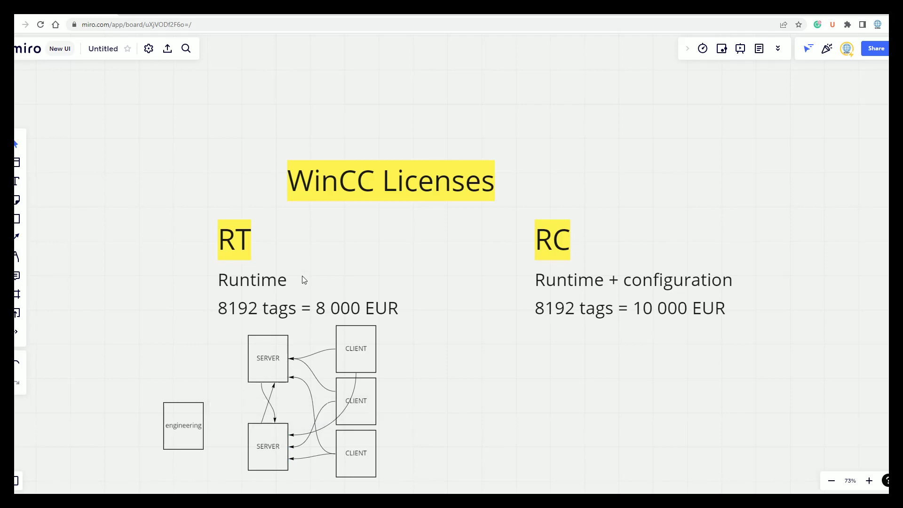
Step: Add a 'WinCC RC' text, move it just above the engineering box and shrink it
scroll(466, 374, "down", 1)
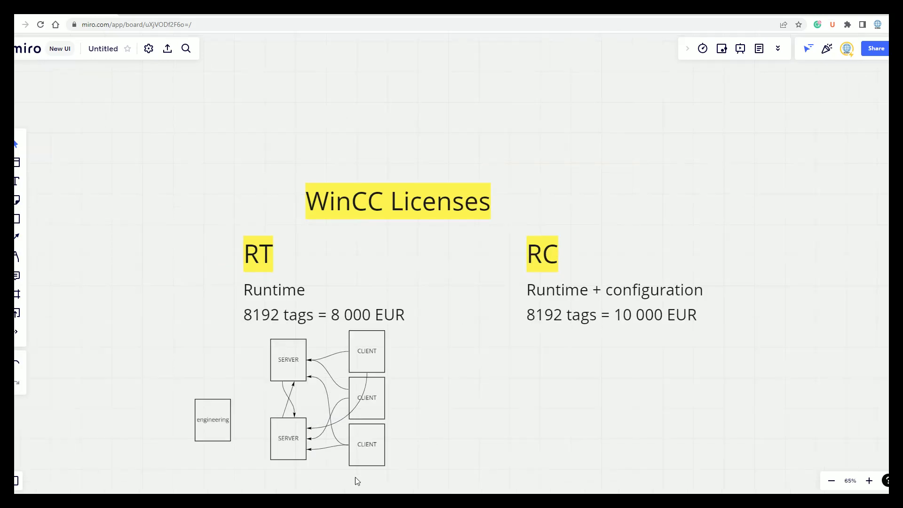
scroll(301, 483, "up", 2)
scroll(298, 479, "up", 3)
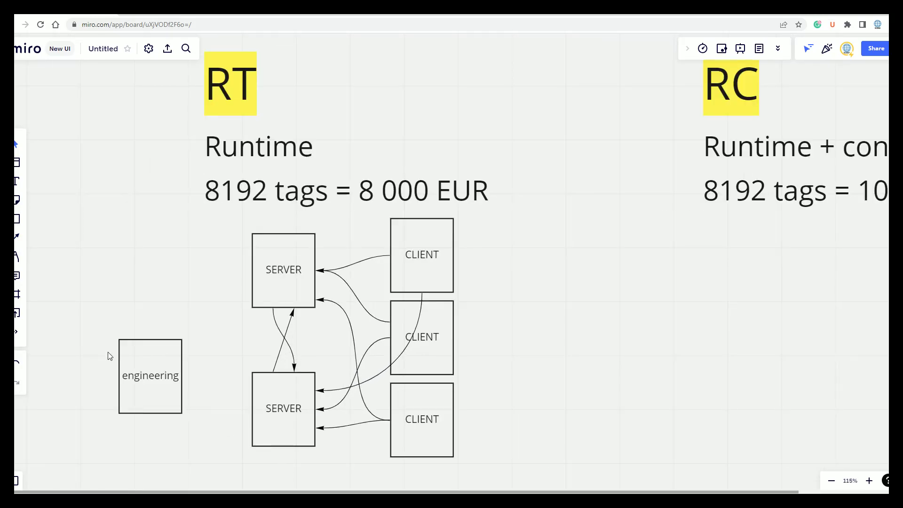
left_click(17, 181)
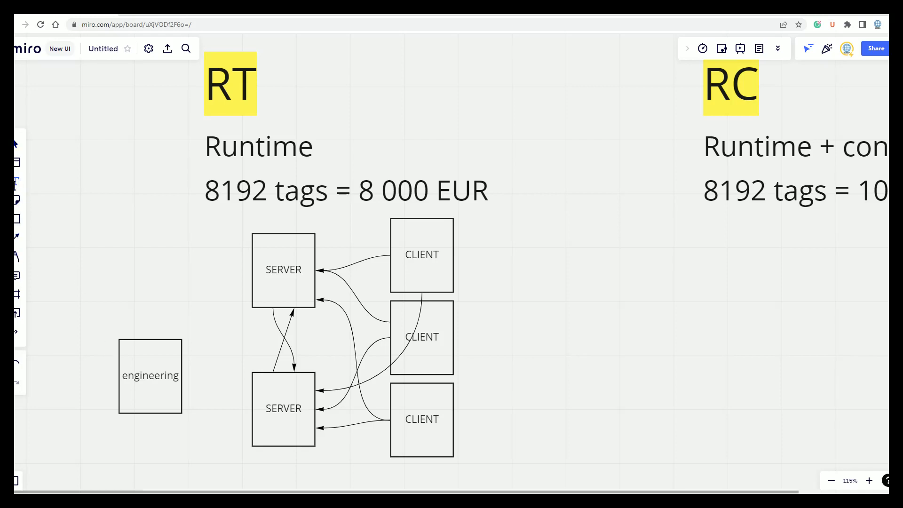
left_click(132, 331)
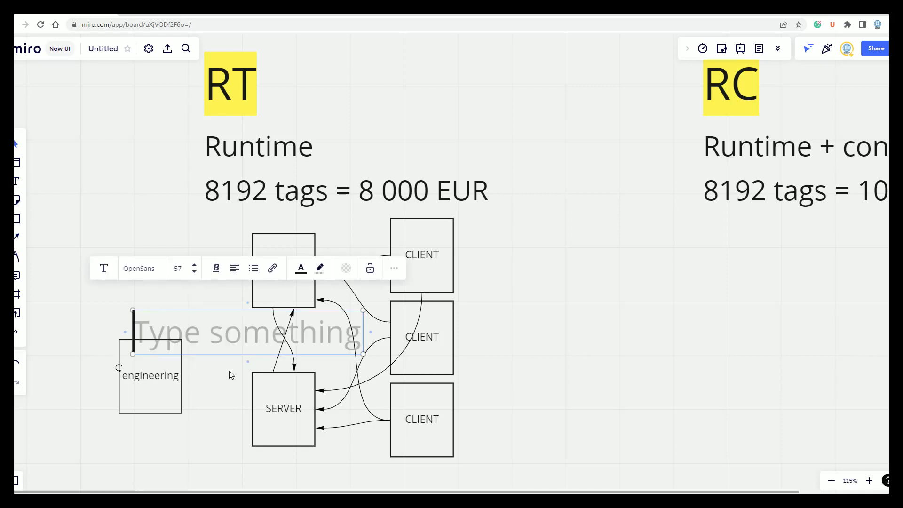
type("WinCC ")
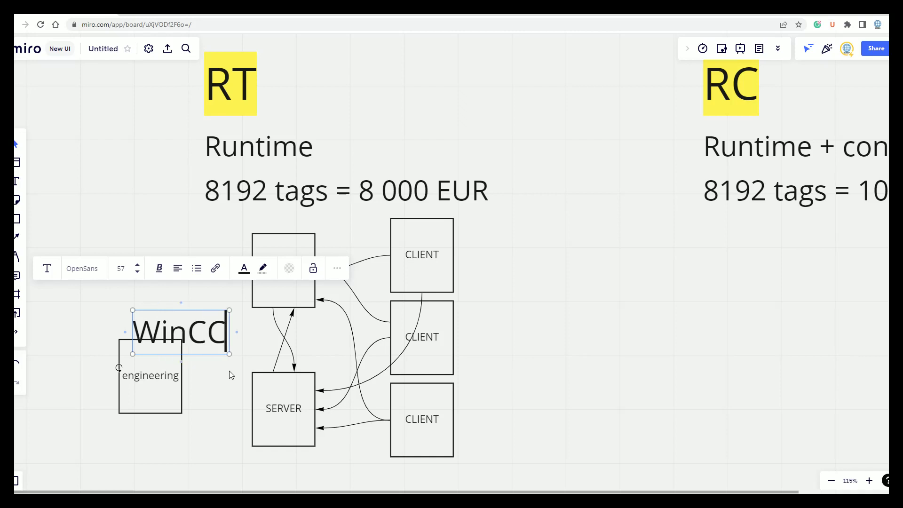
type("RC")
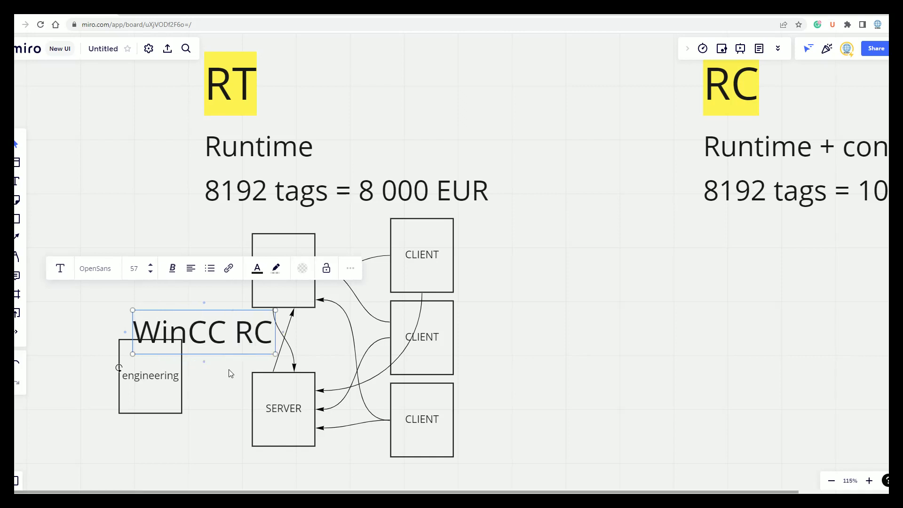
left_click(78, 319)
left_click_drag(180, 322, 97, 313)
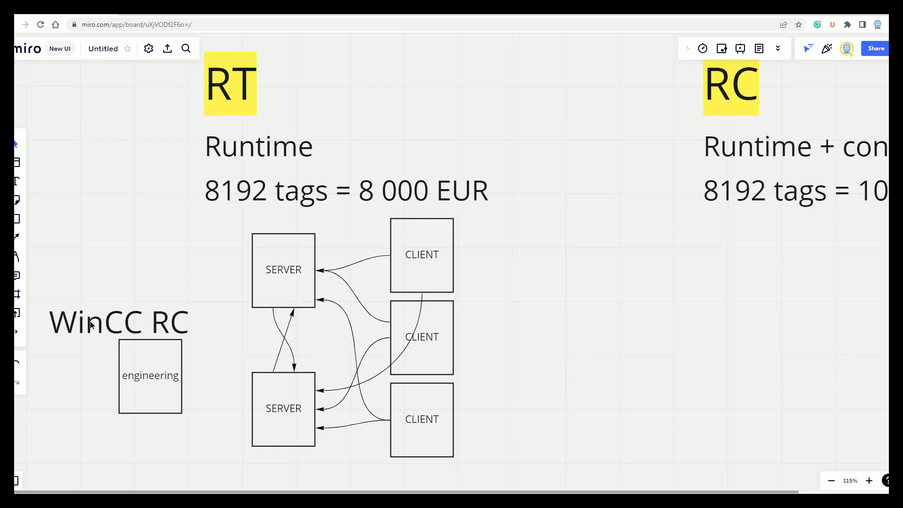
left_click(90, 324)
left_click_drag(52, 343, 78, 335)
left_click(66, 404)
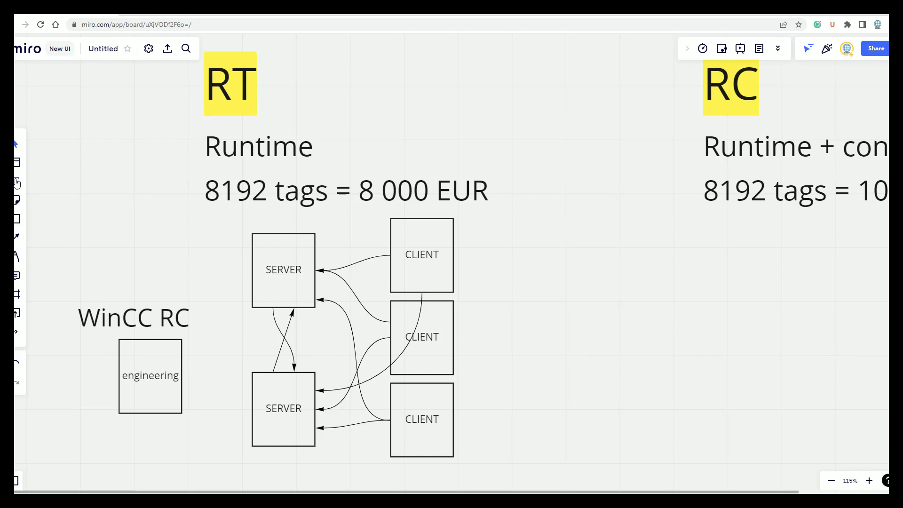
Step: Add a 'WinCC RT' text above the top SERVER box and scale it down
left_click(262, 243)
type("wi")
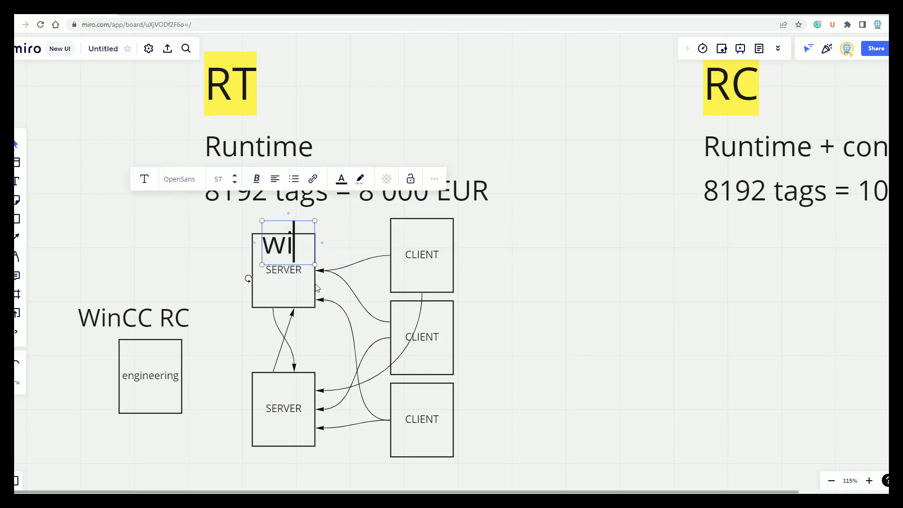
type("ndc")
key("BackSpace")
key("BackSpace")
key("BackSpace")
key("BackSpace")
key("BackSpace")
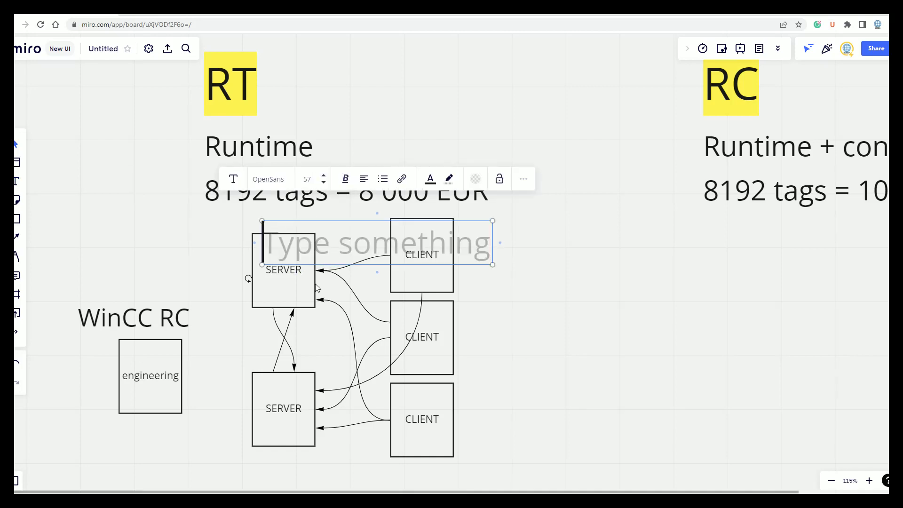
type("WinCC ")
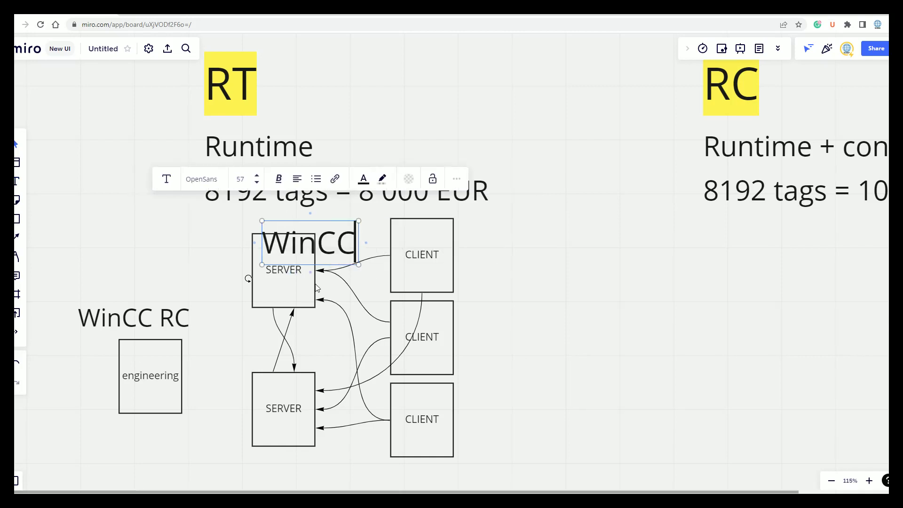
type("RT")
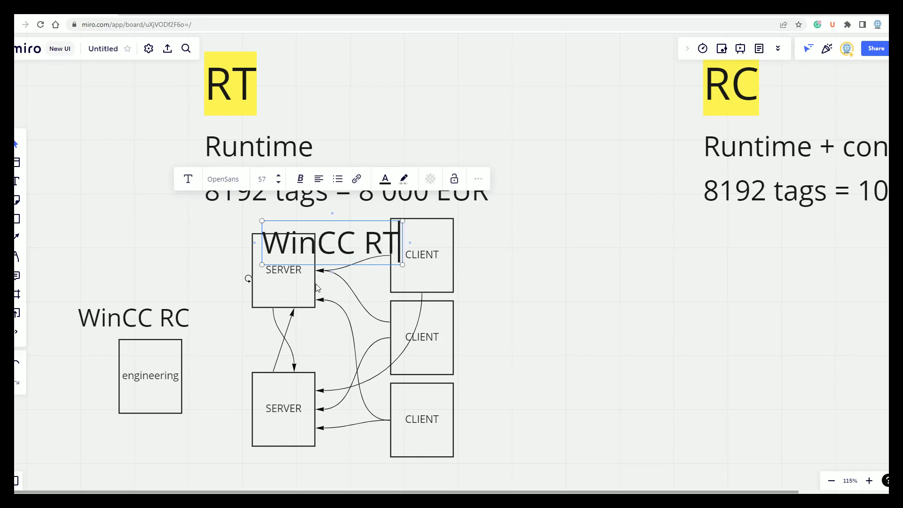
left_click_drag(403, 265, 209, 232)
left_click(595, 249)
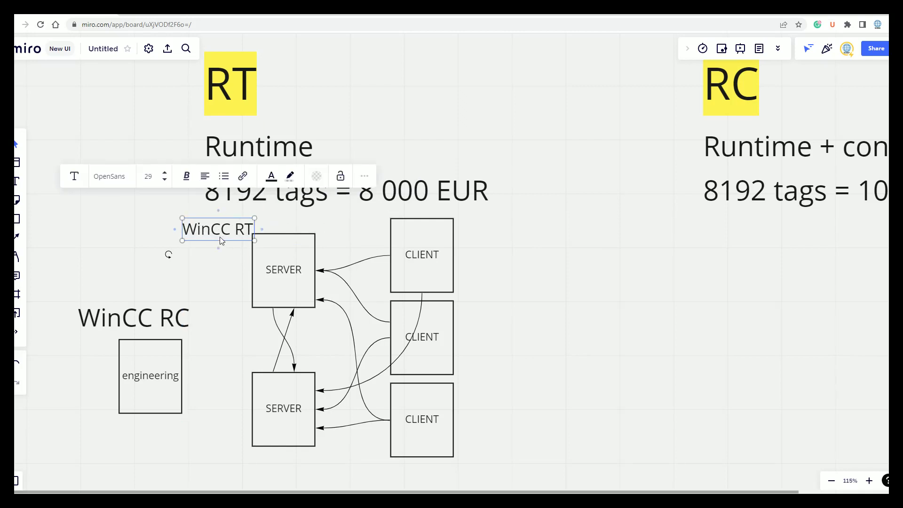
Step: Make WinCC RT a bullet and add a 'WinCC Server' bullet, widening the box
double_click(185, 230)
left_click(186, 230)
type("-")
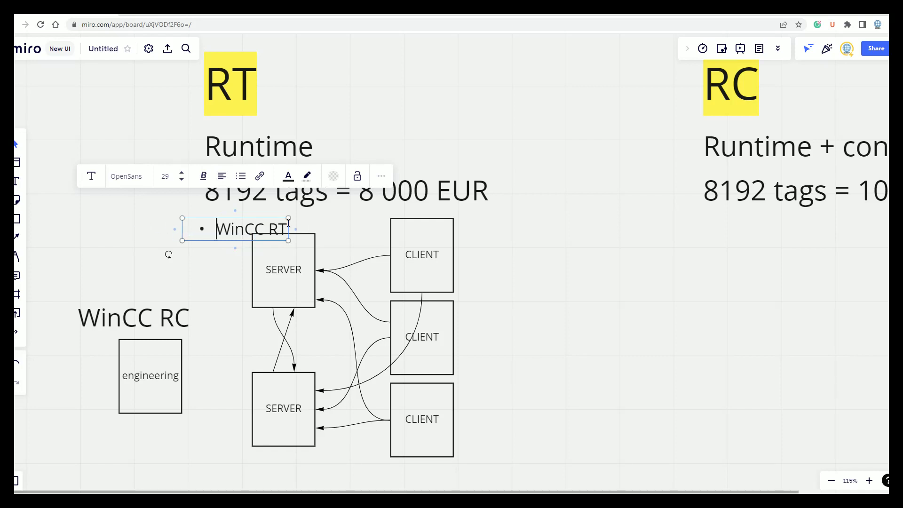
key("Return")
type("WinCC Server")
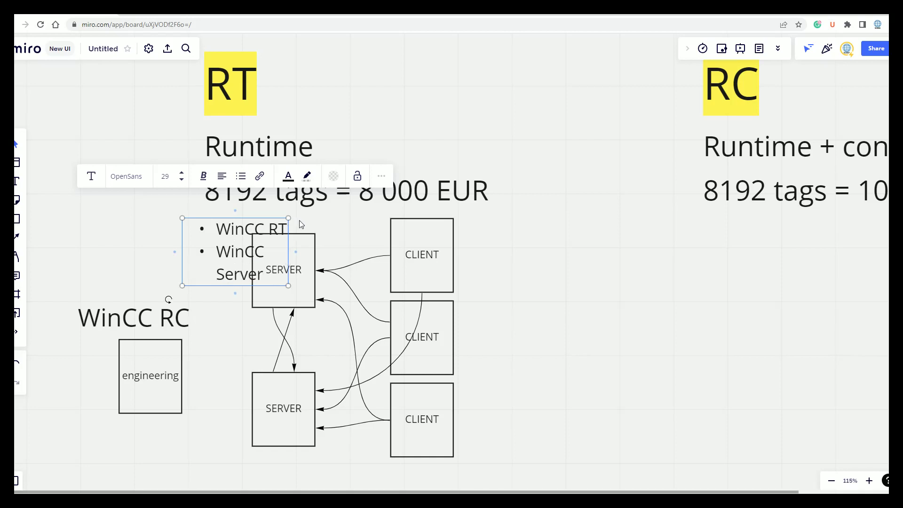
left_click_drag(295, 239, 335, 240)
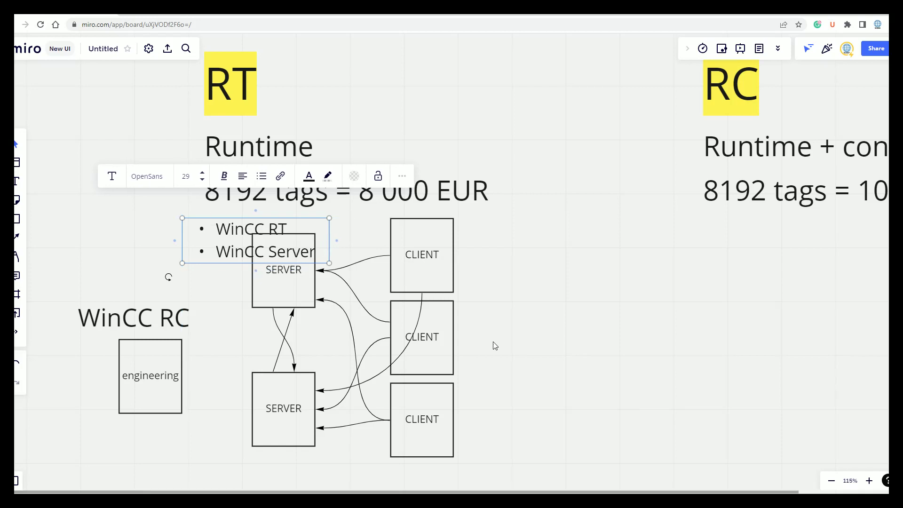
Step: Add a 'WinCC Redundancy' bullet, widen the list and move it above the WinCC RC label
key("Return")
type("Win")
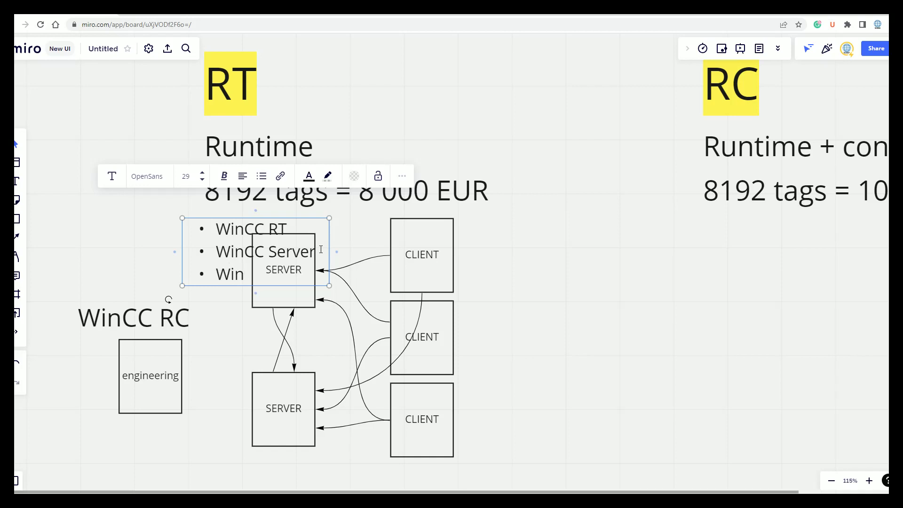
type("CC Redundancy")
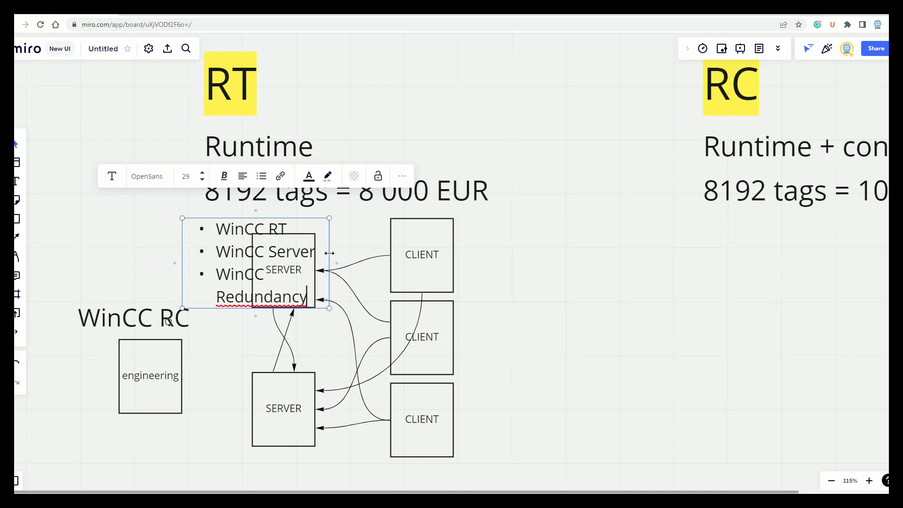
left_click_drag(329, 251, 365, 251)
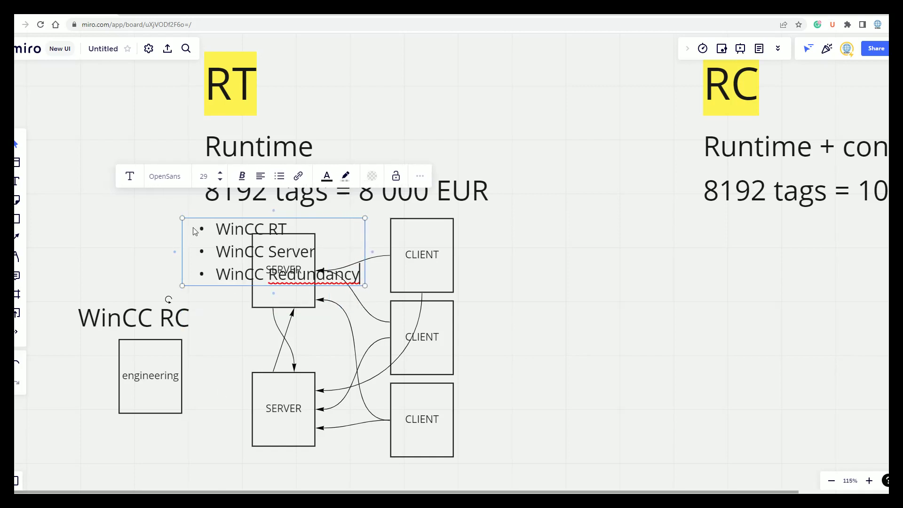
left_click(585, 284)
scroll(585, 286, "down", 2)
scroll(585, 286, "down", 1)
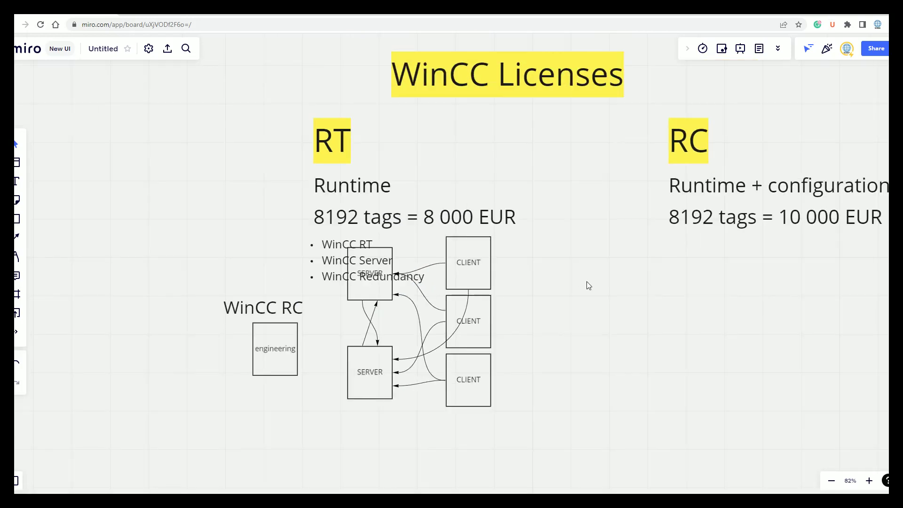
left_click_drag(339, 268, 272, 253)
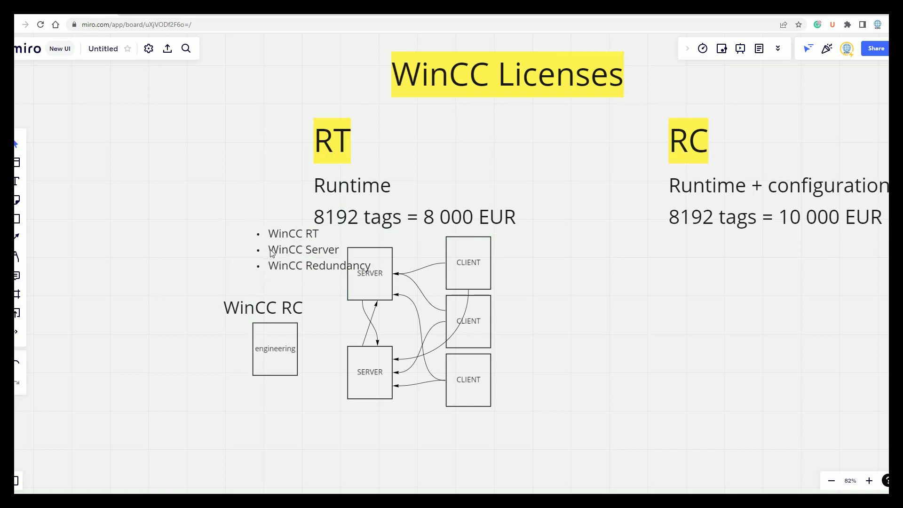
Step: Select the WinCC Licenses title and RT/RC texts and move them down to the right
scroll(290, 198, "up", 1)
scroll(289, 203, "down", 2)
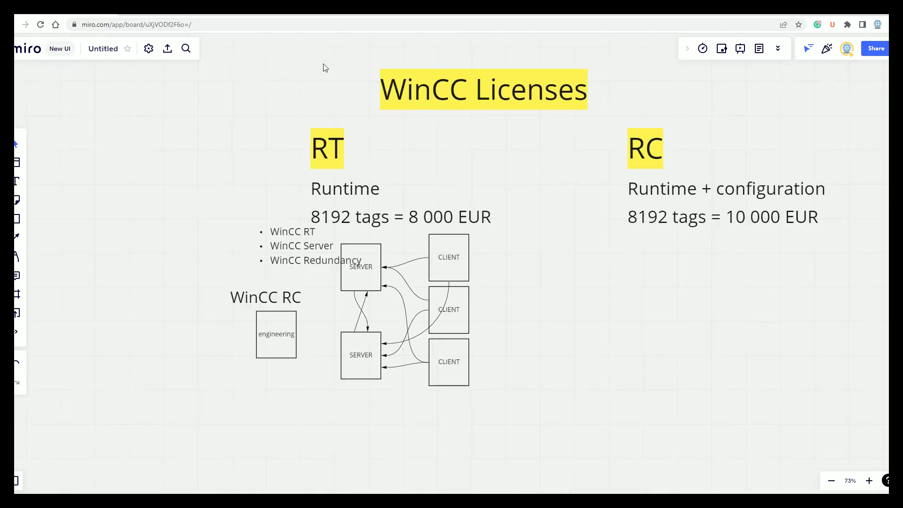
left_click_drag(287, 60, 736, 235)
mouse_move(469, 98)
left_mouse_down()
mouse_move(431, 62)
mouse_move(452, 63)
mouse_move(472, 80)
mouse_move(470, 98)
left_mouse_up()
left_click(192, 150)
left_click_drag(274, 53, 715, 215)
left_click_drag(342, 196, 585, 297)
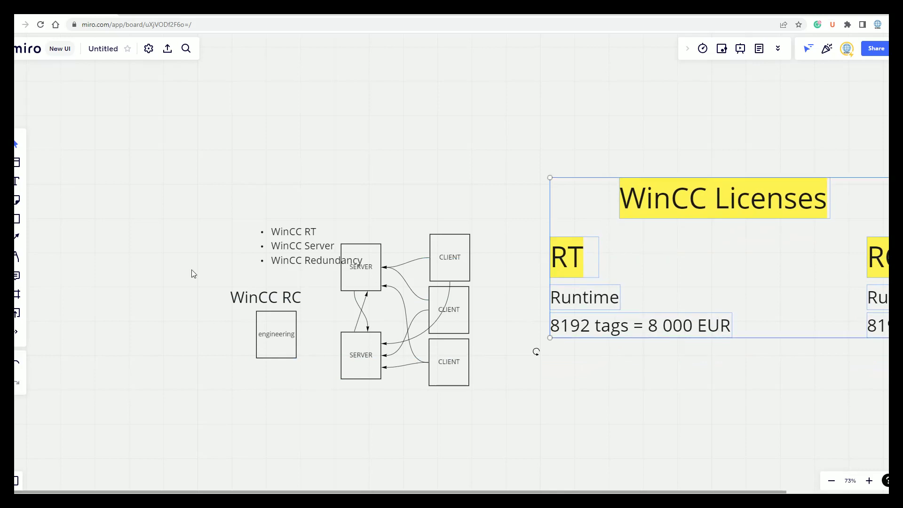
left_click_drag(168, 168, 488, 420)
Step: Move the diagram to the top-left and place the WinCC Licenses block below it
left_click_drag(453, 373, 263, 238)
left_click_drag(362, 476, 525, 484)
left_click_drag(294, 140, 840, 394)
left_click_drag(678, 330, 399, 422)
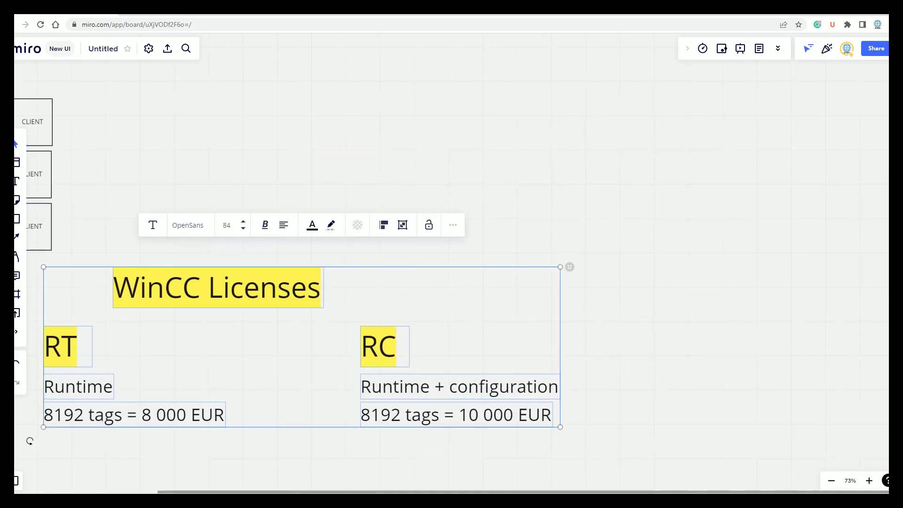
scroll(304, 441, "left", 5)
scroll(304, 441, "left", 2)
Step: Copy the license list below the lower SERVER box, trimming it to WinCC RT and WinCC Server
left_click(193, 358)
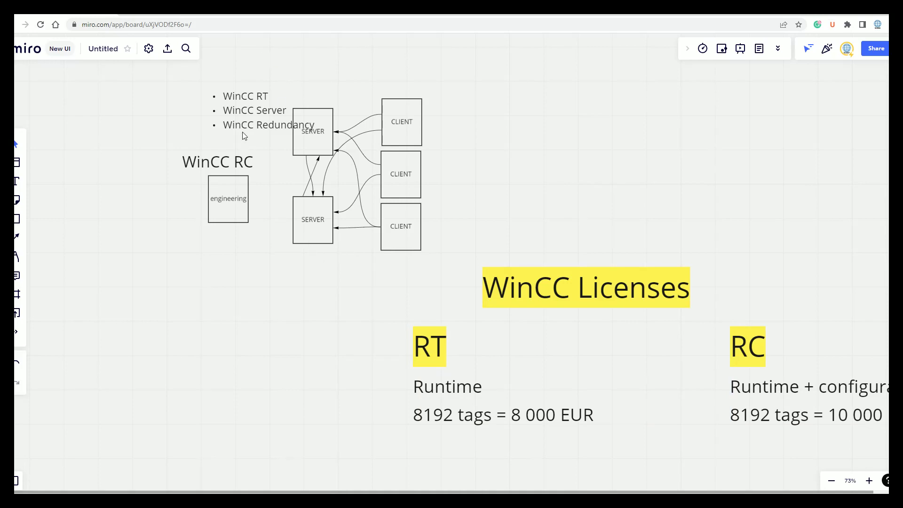
left_click(255, 99)
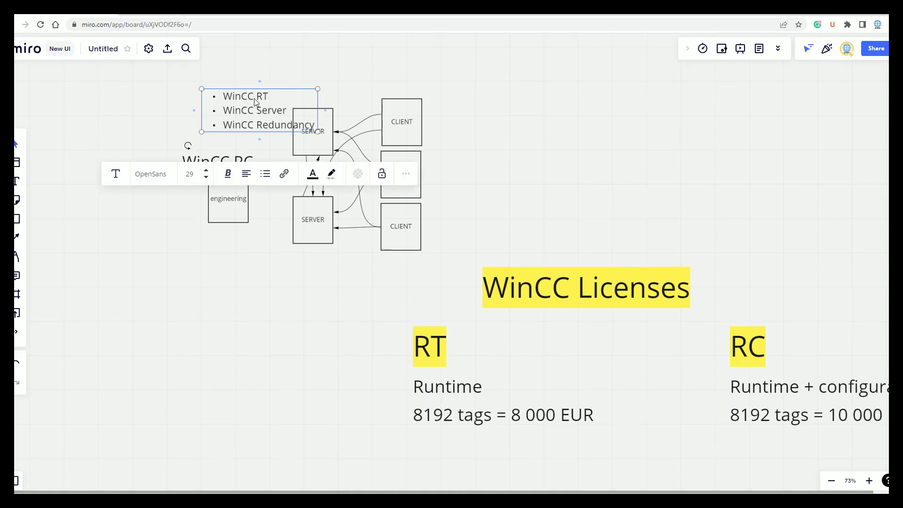
left_click_drag(255, 101, 251, 262)
left_click(302, 286)
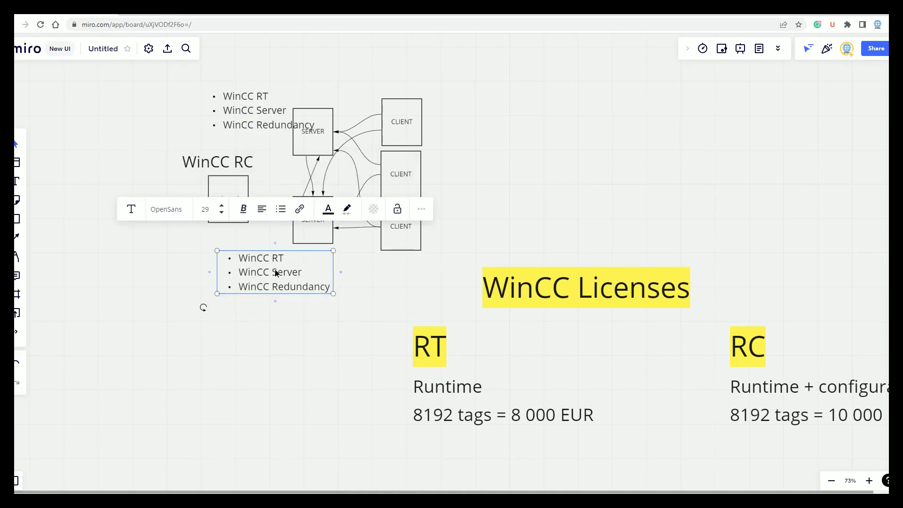
double_click(301, 286)
key("BackSpace")
key("BackSpace")
key("BackSpace")
key("BackSpace")
key("BackSpace")
key("BackSpace")
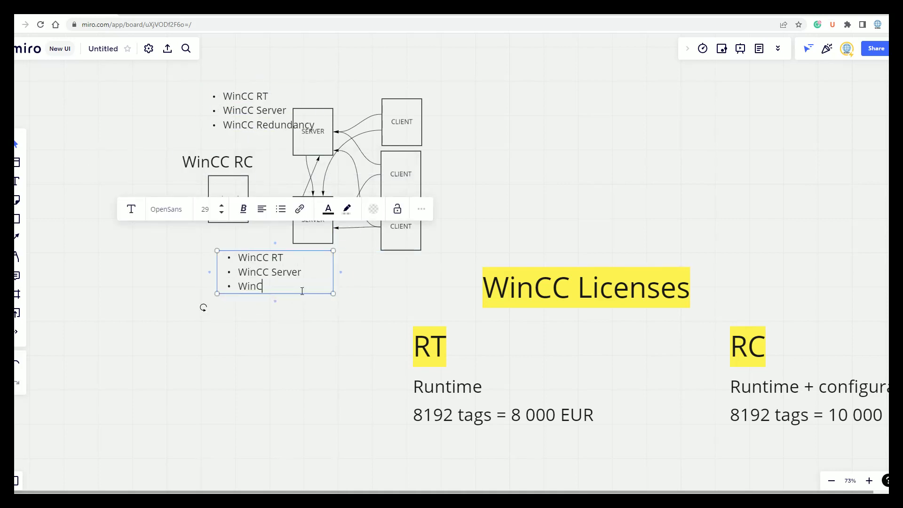
key("BackSpace")
key("BackSpace")
key("BackSpace")
left_click(286, 352)
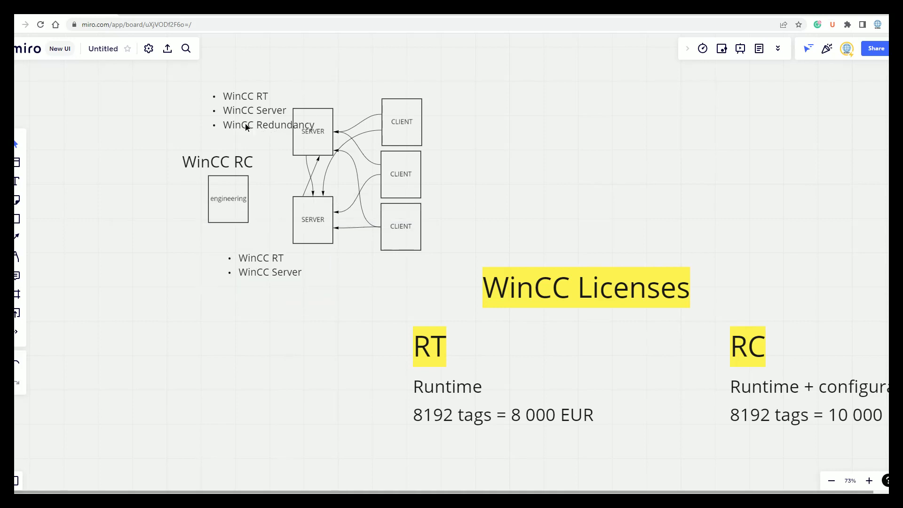
Step: Move the three-item list above the top SERVER and nudge the lower list right
left_click_drag(246, 127, 269, 101)
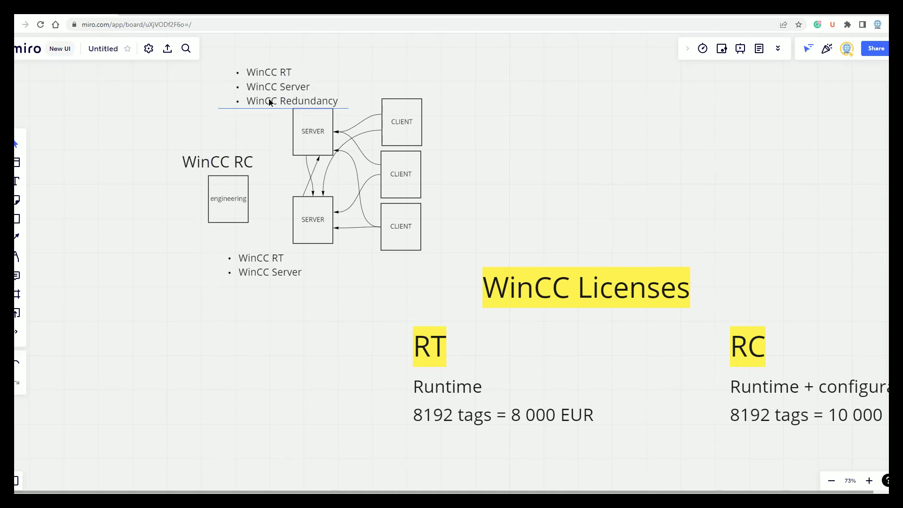
left_click(259, 271)
left_click_drag(259, 271, 239, 268)
left_click(245, 340)
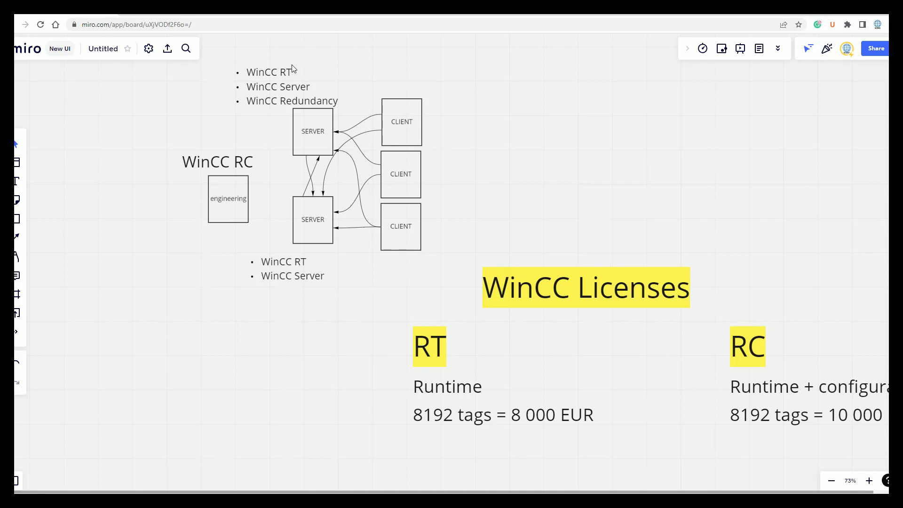
Step: Copy the list beside the top CLIENT and edit it to 'WinCC RT Client/ 128 tags'
left_click(268, 80)
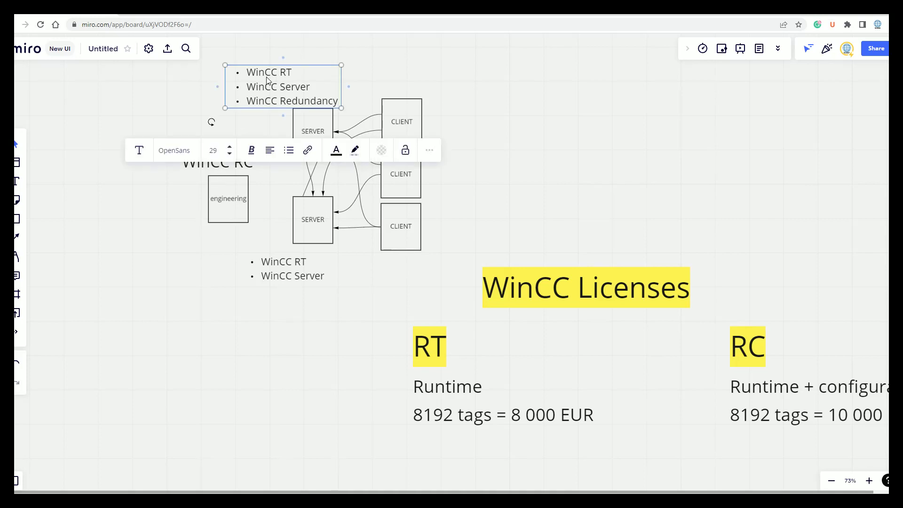
left_click_drag(267, 80, 468, 113)
double_click(487, 119)
key("BackSpace")
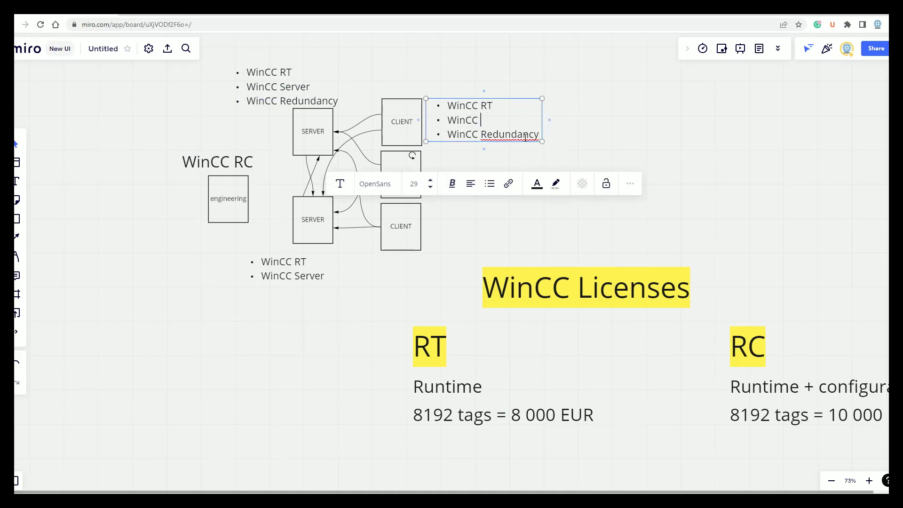
left_click_drag(539, 134, 446, 121)
key("BackSpace")
key("BackSpace")
key("BackSpace")
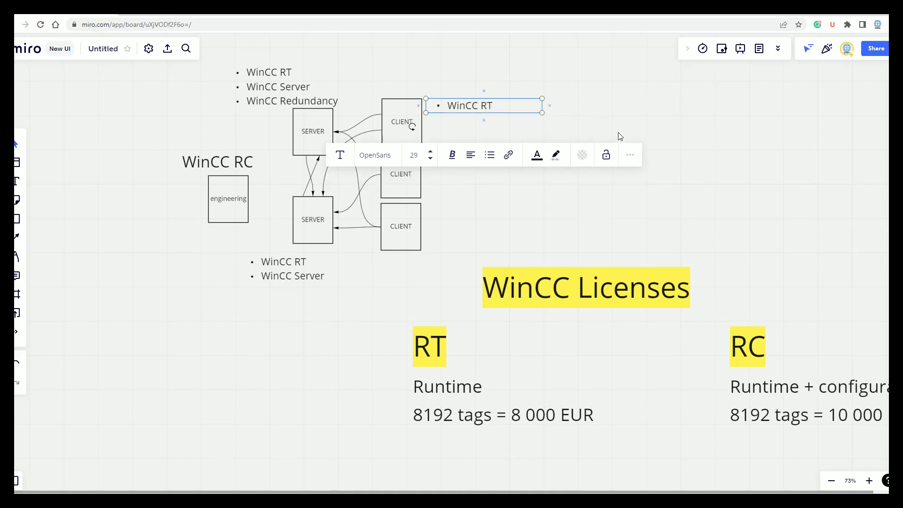
type("Client/ 128 tags")
Step: Widen the client label onto one line and place a copy beside the middle CLIENT
left_click_drag(543, 113, 577, 110)
left_click(639, 100)
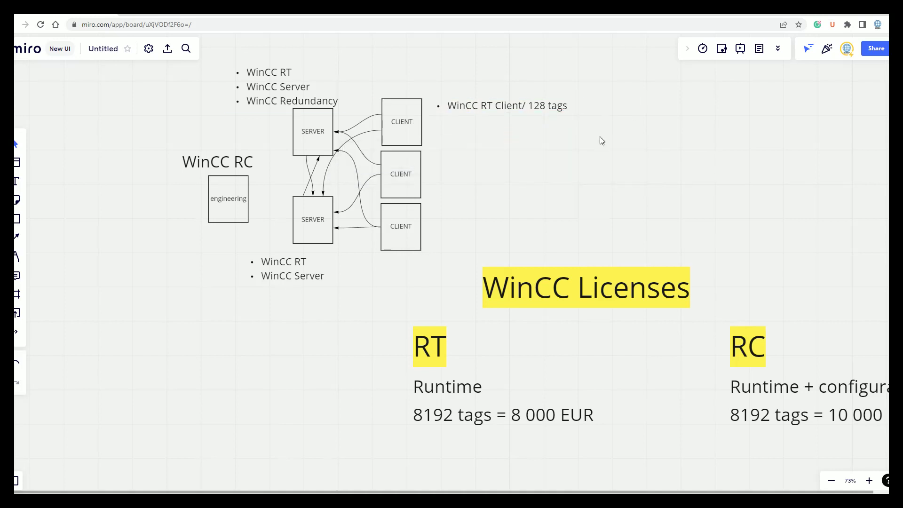
left_click(482, 106)
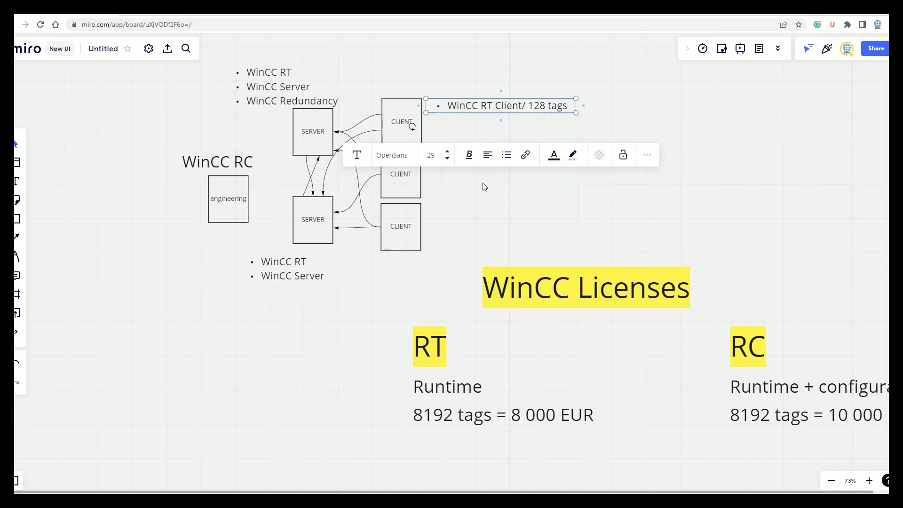
key("ctrl+z")
left_click_drag(470, 158, 504, 230)
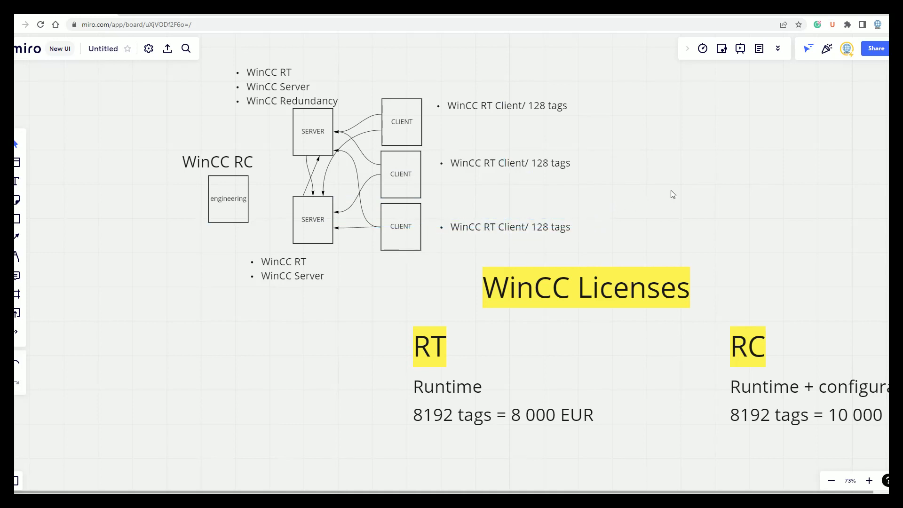
left_click(276, 73)
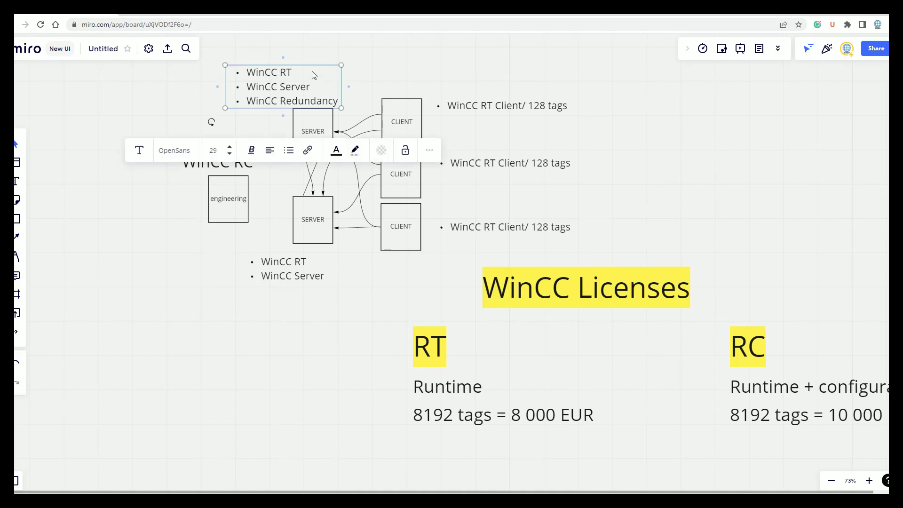
left_click(184, 331)
scroll(235, 337, "up", 2)
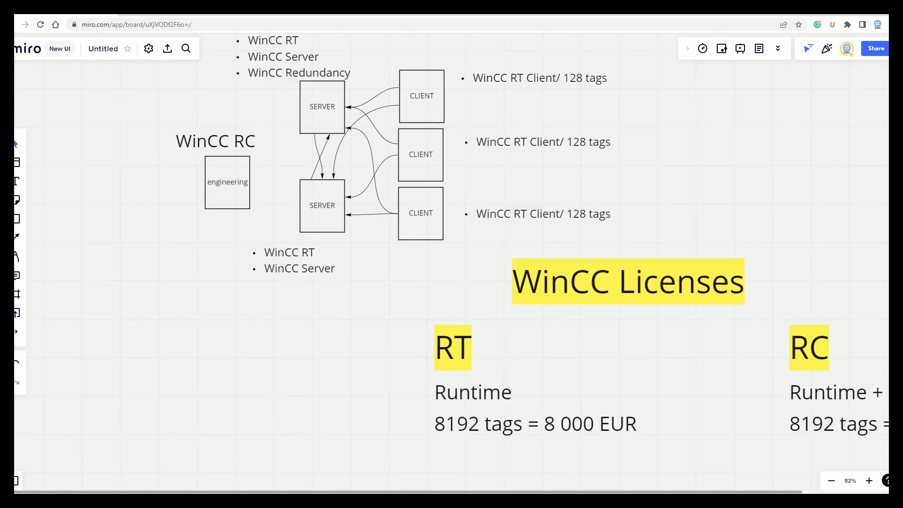
scroll(451, 282, "up", 3)
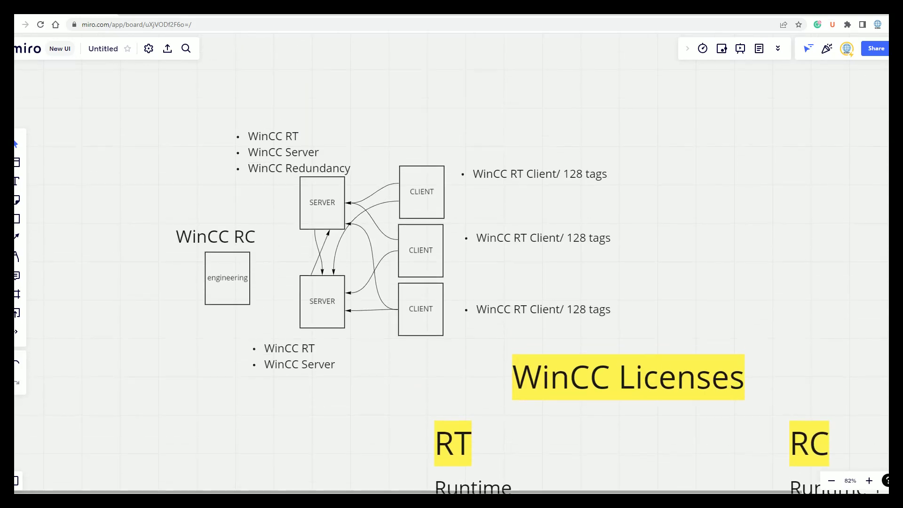
scroll(452, 282, "up", 1)
scroll(452, 282, "down", 2)
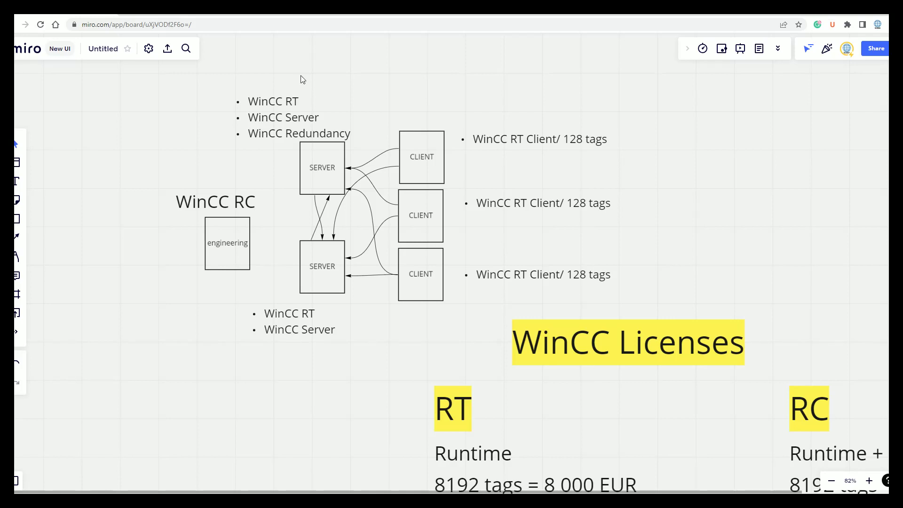
Step: Add 'WinCC 7.3 -> WinCC 7.5 UPGRADE' text below the diagram and enlarge it to size 45
left_click(19, 190)
left_click(92, 407)
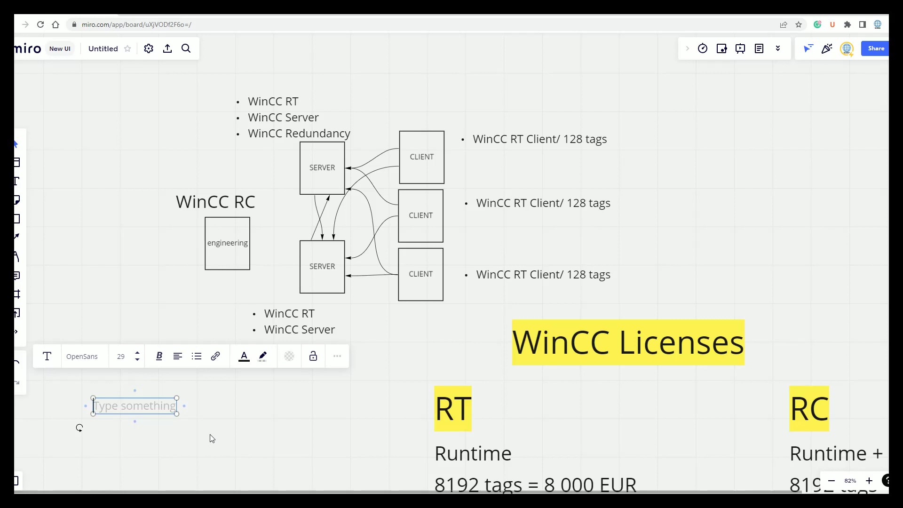
type("WinCC 7.3 -> WinCC 7.5")
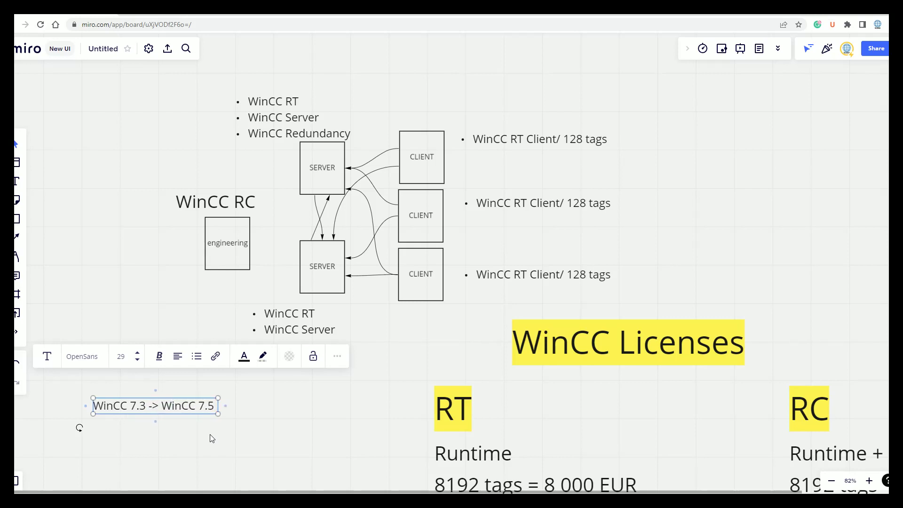
type(" UPGRADE")
left_click(204, 473)
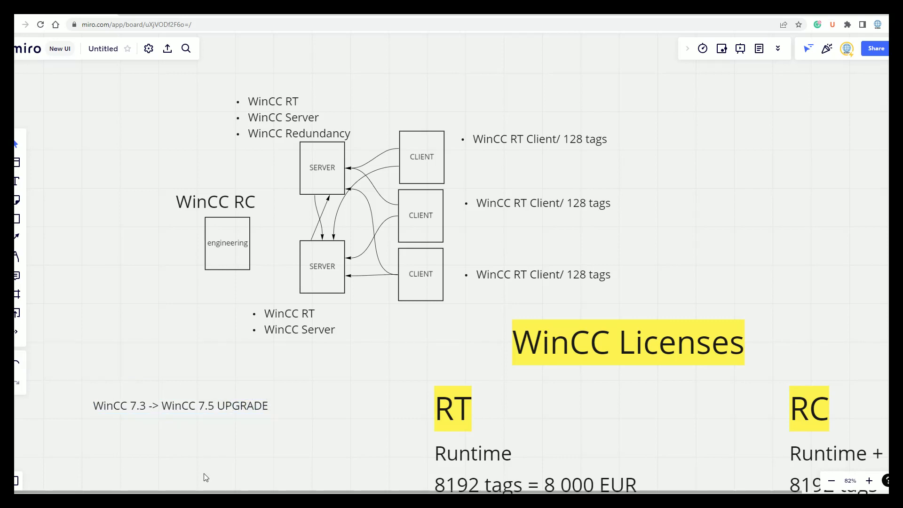
left_click(178, 405)
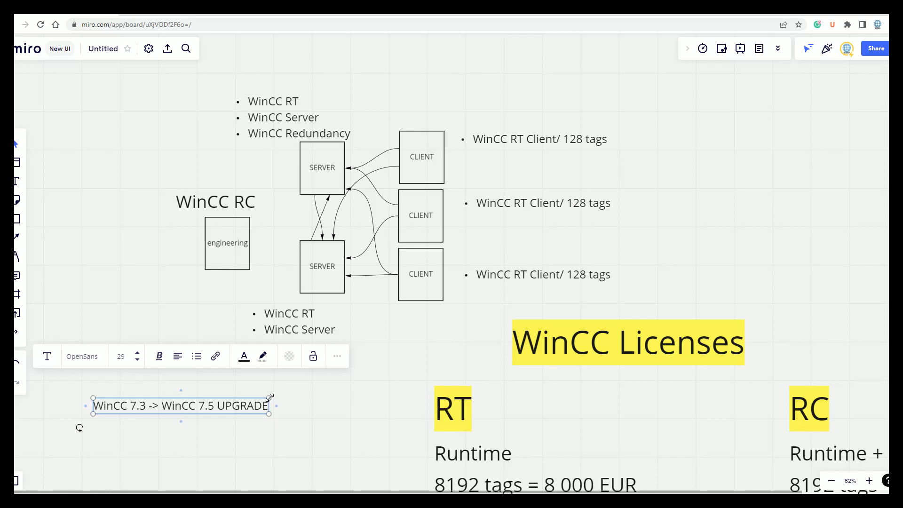
left_click_drag(269, 414, 369, 413)
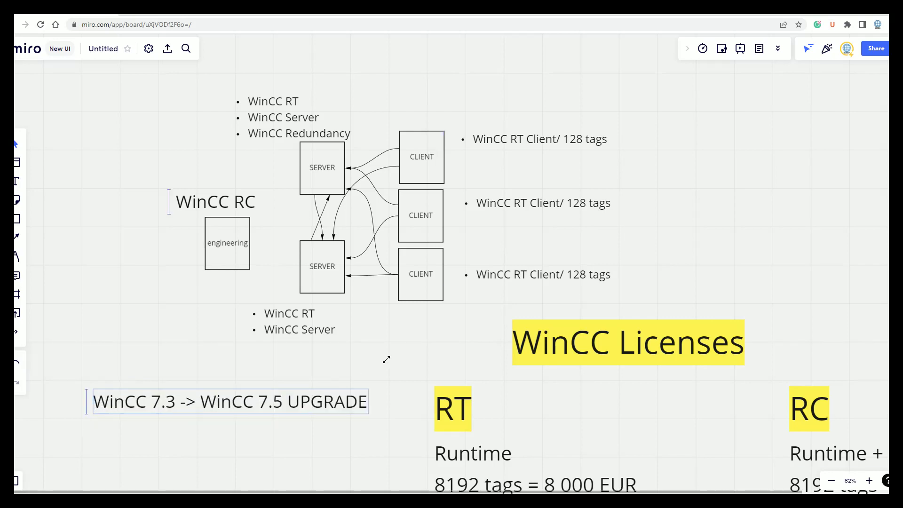
left_click(232, 452)
scroll(742, 254, "down", 3)
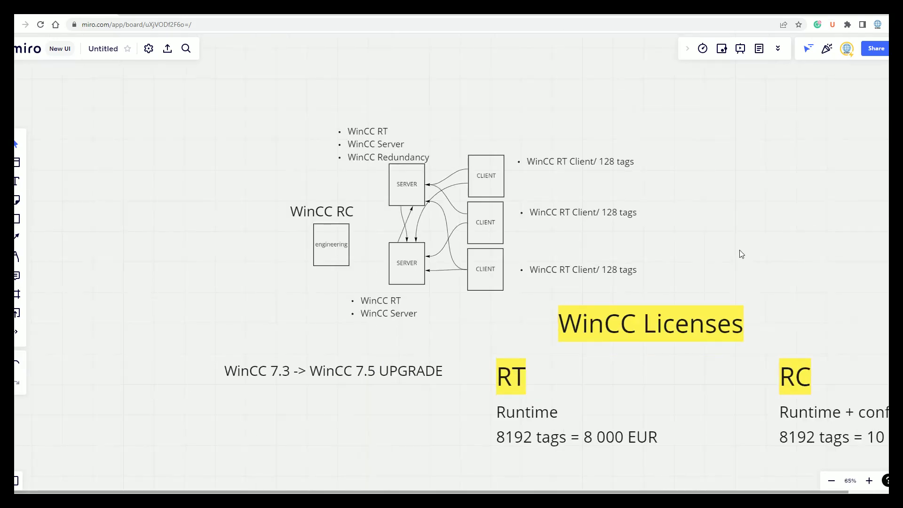
left_click_drag(742, 282, 644, 241)
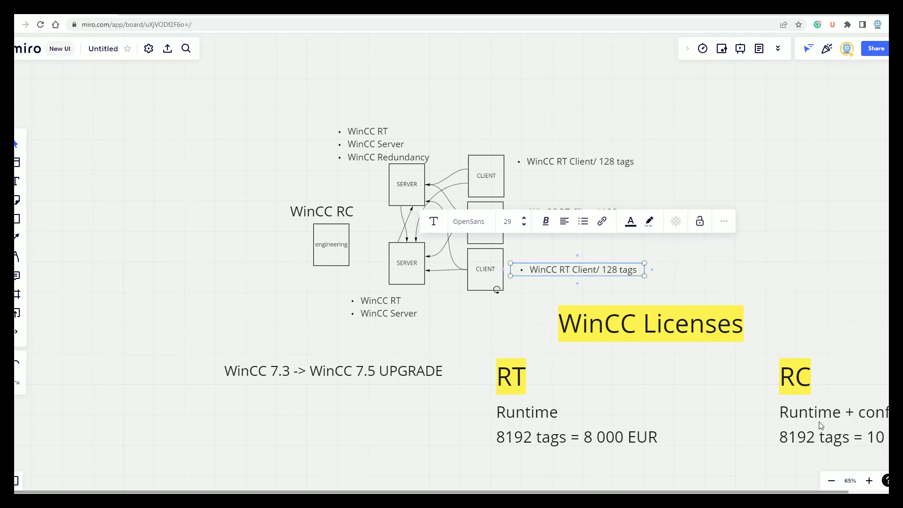
scroll(800, 404, "down", 2)
scroll(857, 442, "up", 4)
scroll(659, 353, "down", 2)
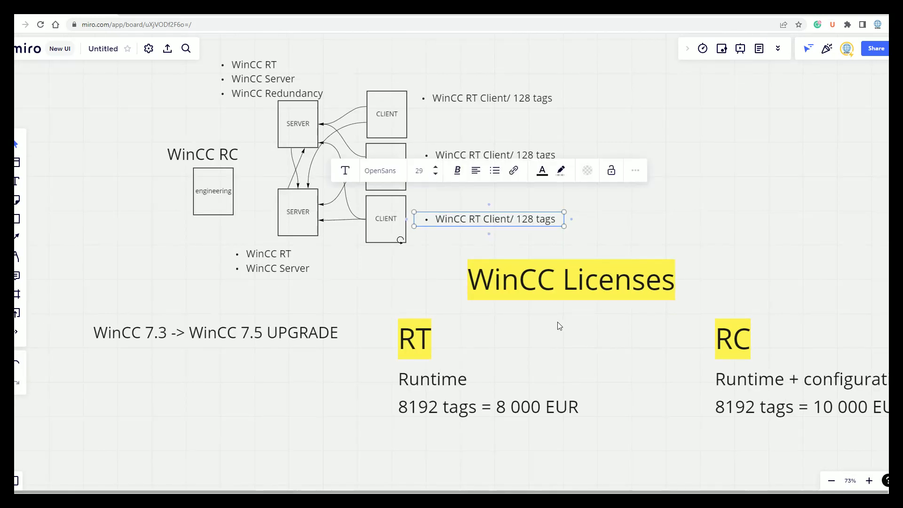
scroll(623, 337, "down", 2)
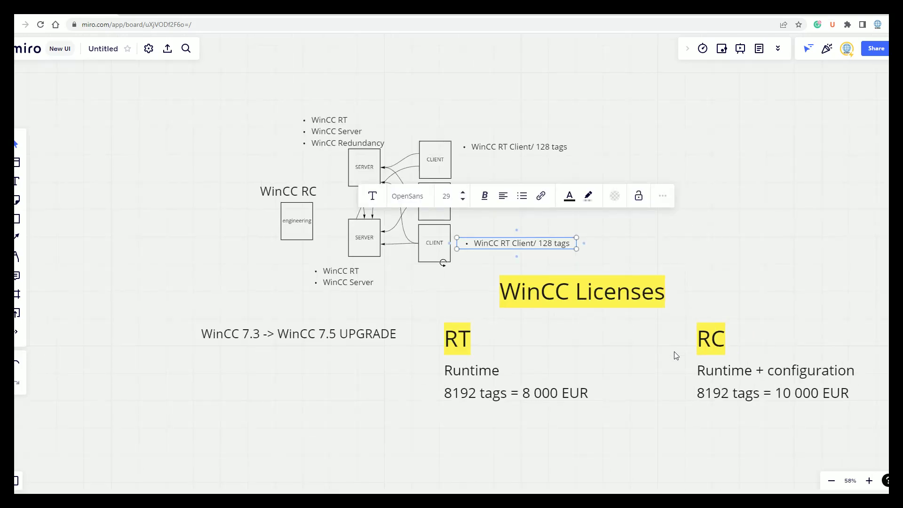
left_click(161, 434)
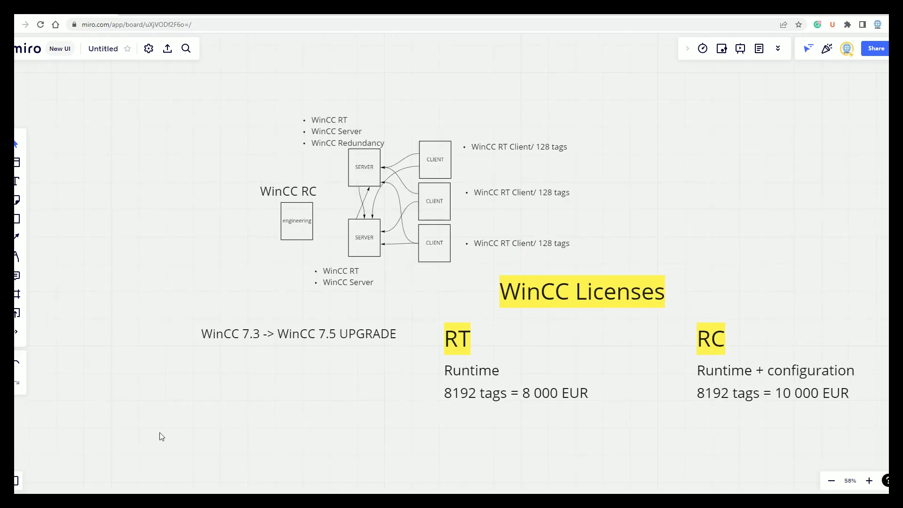